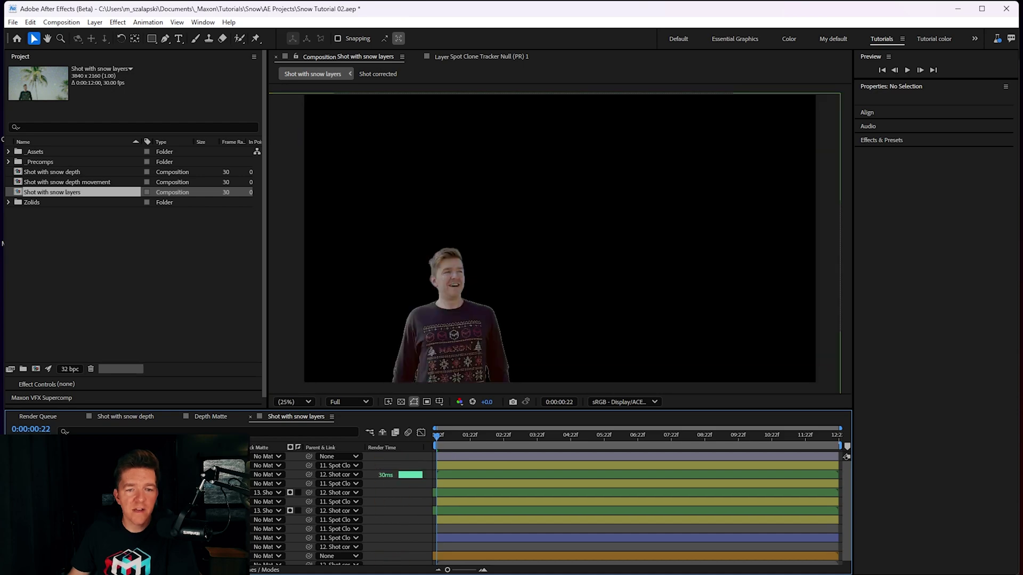
Step: Solo through the snow, presenter-and-palm and single palm layers, ending on snow over black
{"action": "key", "text": "ctrl+Down"}
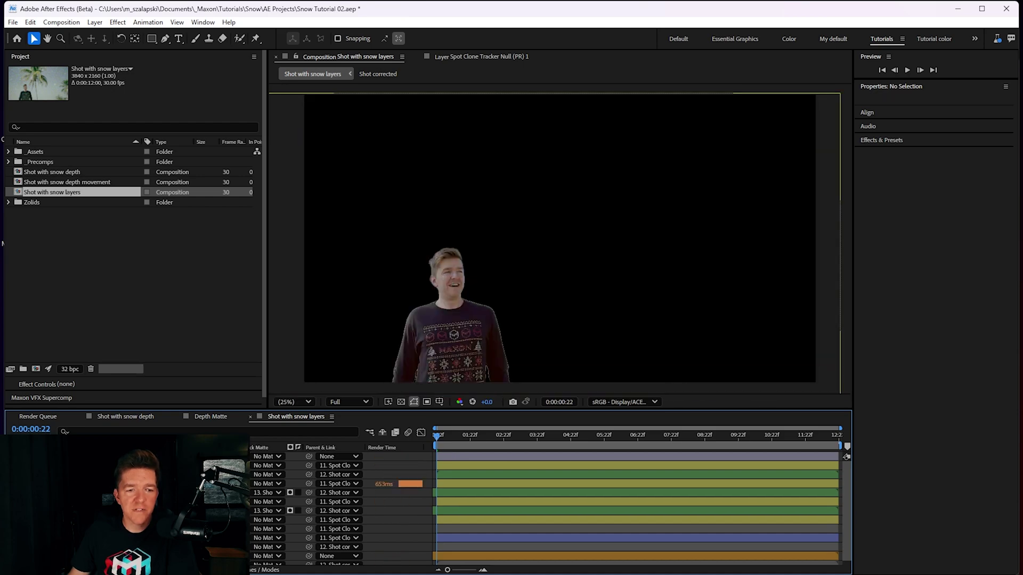
{"action": "key", "text": "ctrl+Down"}
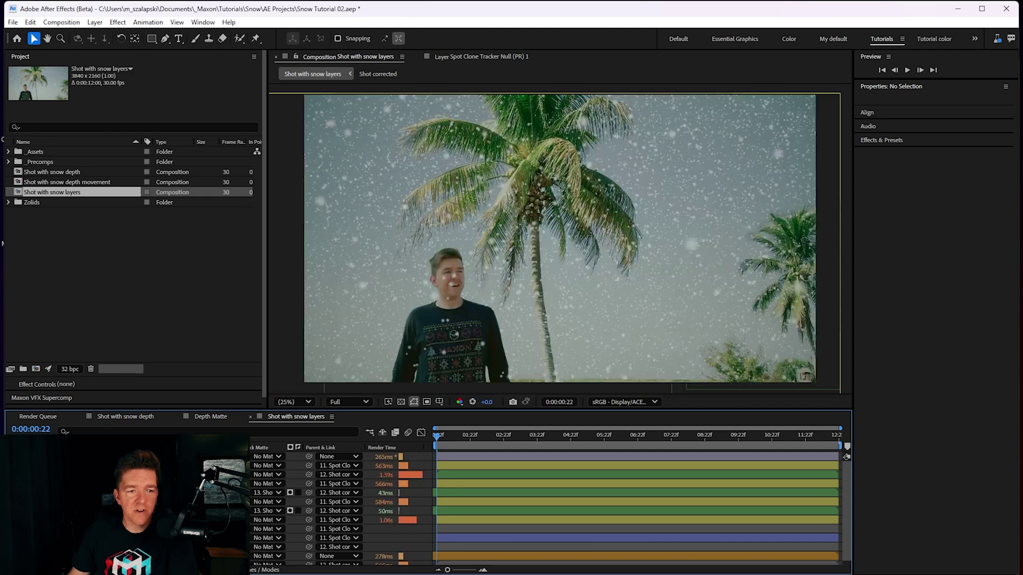
{"action": "key", "text": "ctrl+Down"}
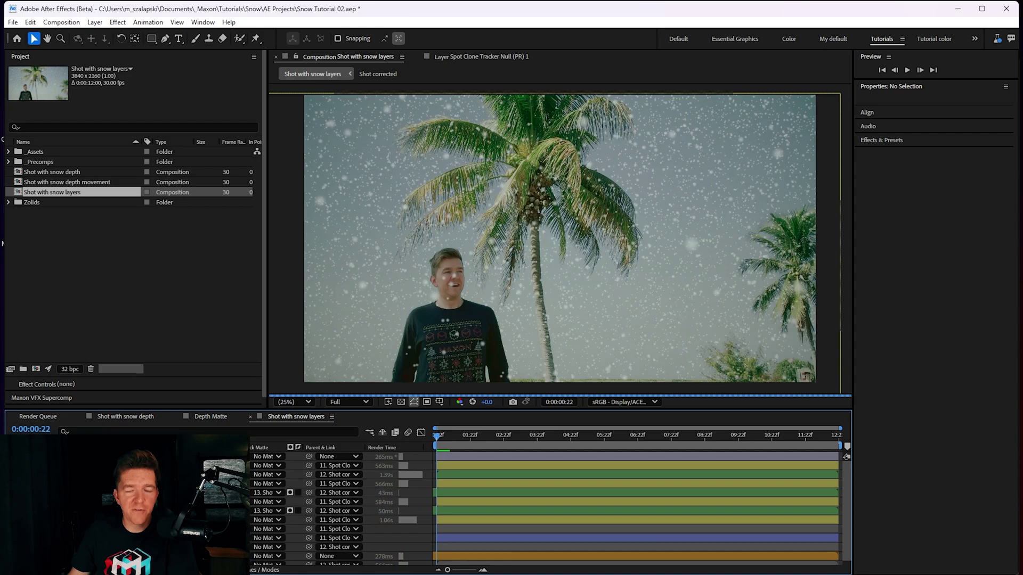
{"action": "key", "text": "ctrl+Down"}
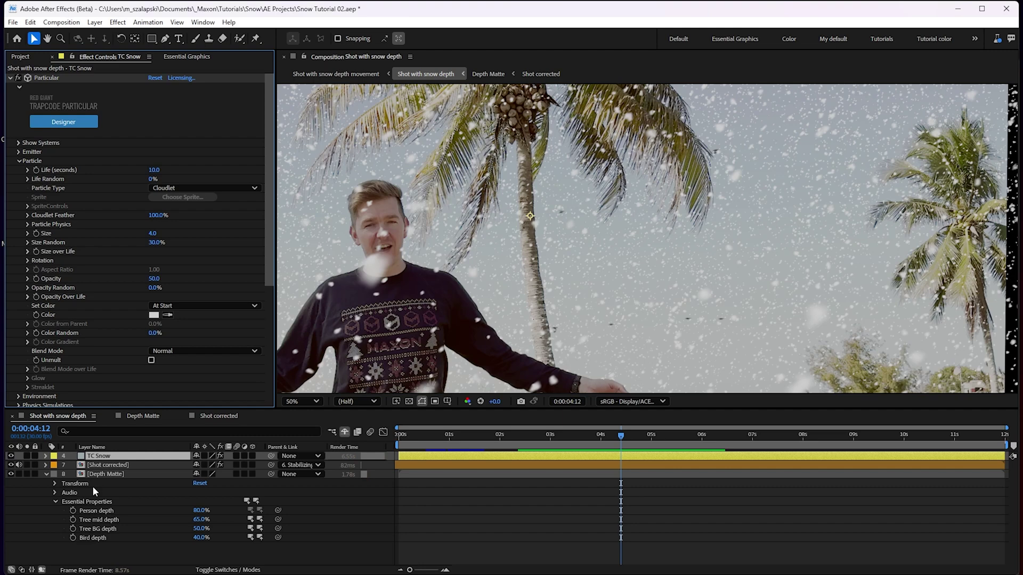
Step: Solo TC Snow, then Depth Matte, and scrub its Person depth to 80%
{"action": "left_click", "coordinate": [46, 475]}
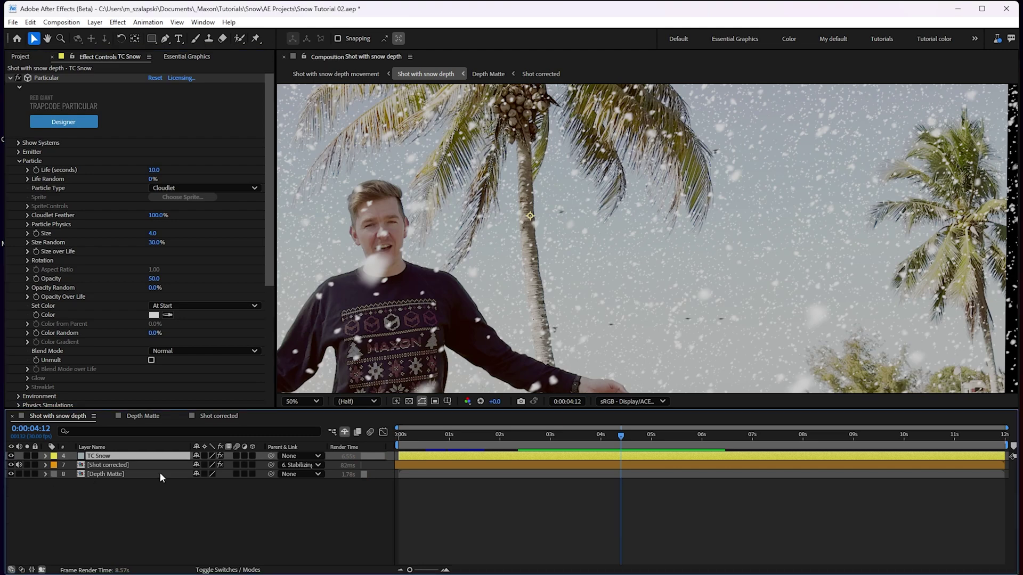
{"action": "left_click", "coordinate": [27, 455]}
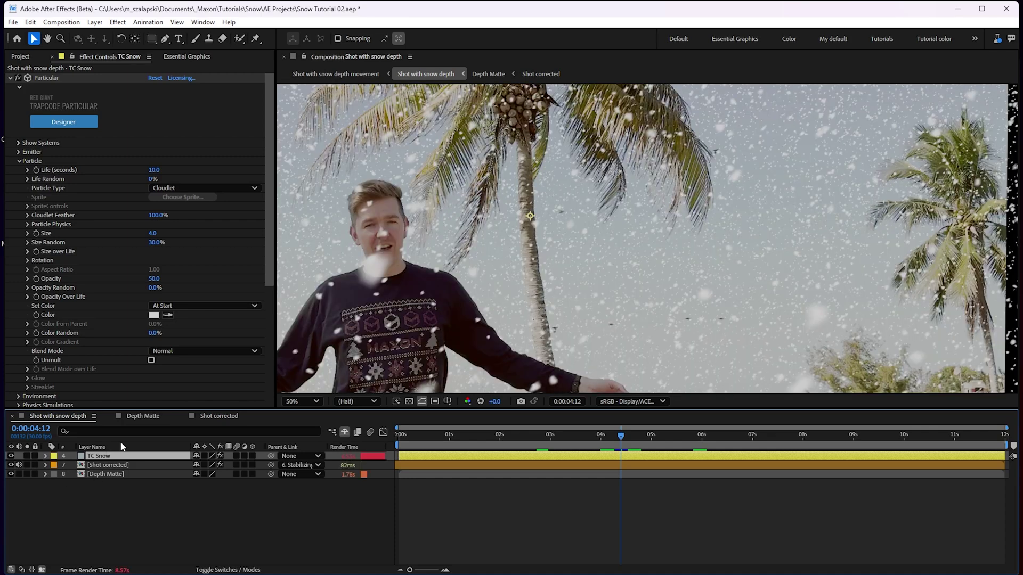
{"action": "left_click", "coordinate": [27, 474]}
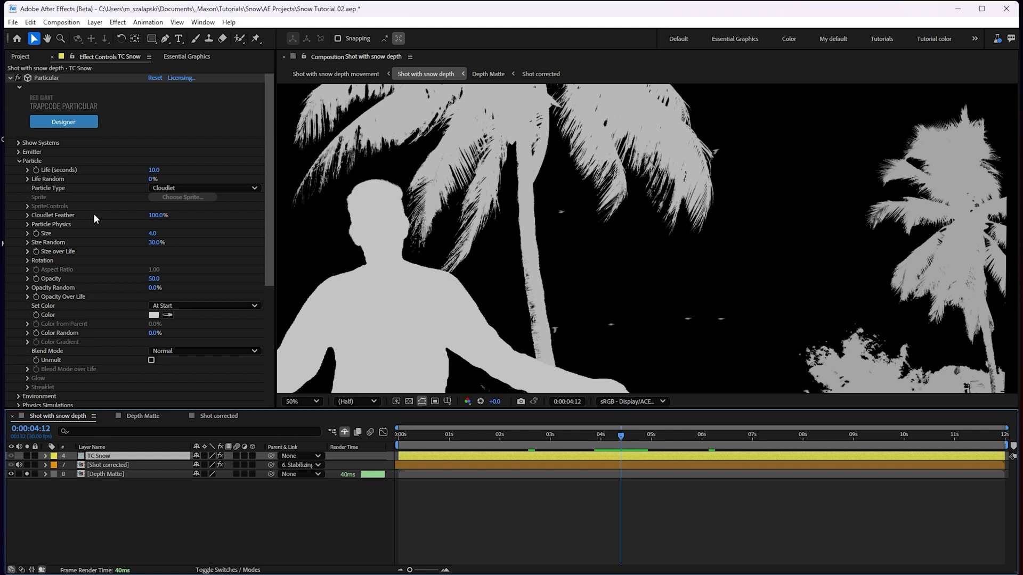
{"action": "left_click", "coordinate": [45, 475]}
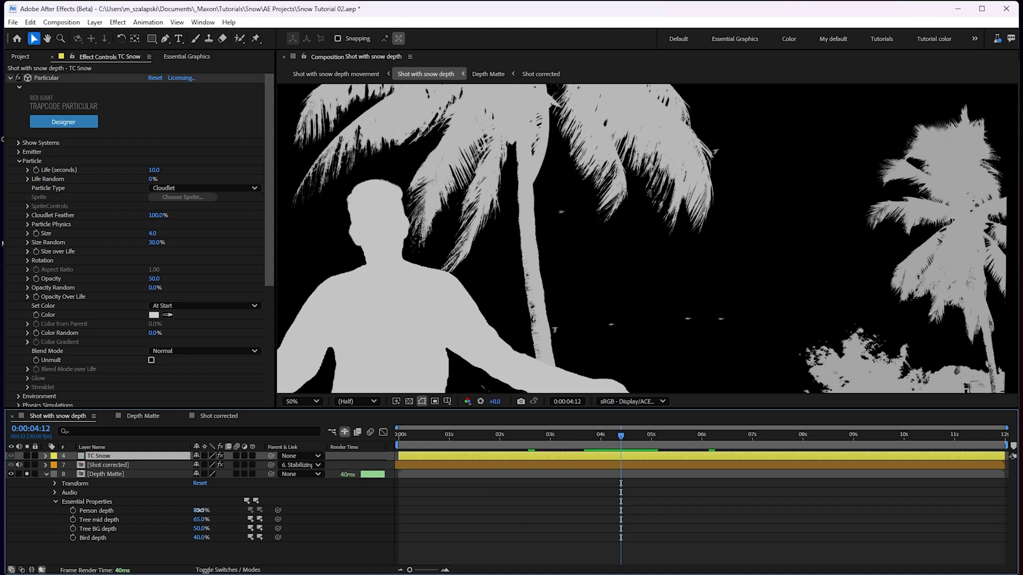
{"action": "mouse_move", "coordinate": [200, 510]}
{"action": "left_mouse_down"}
{"action": "mouse_move", "coordinate": [190, 509]}
{"action": "mouse_move", "coordinate": [231, 499]}
{"action": "left_mouse_up"}
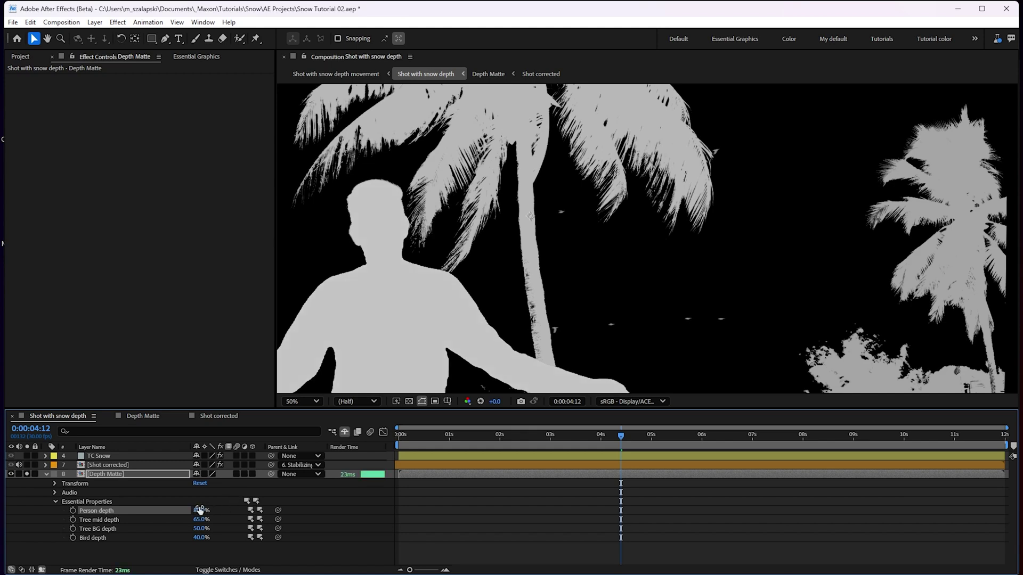
Step: Move from the Depth Matte composition to the Shot corrected composition
{"action": "left_click", "coordinate": [111, 477]}
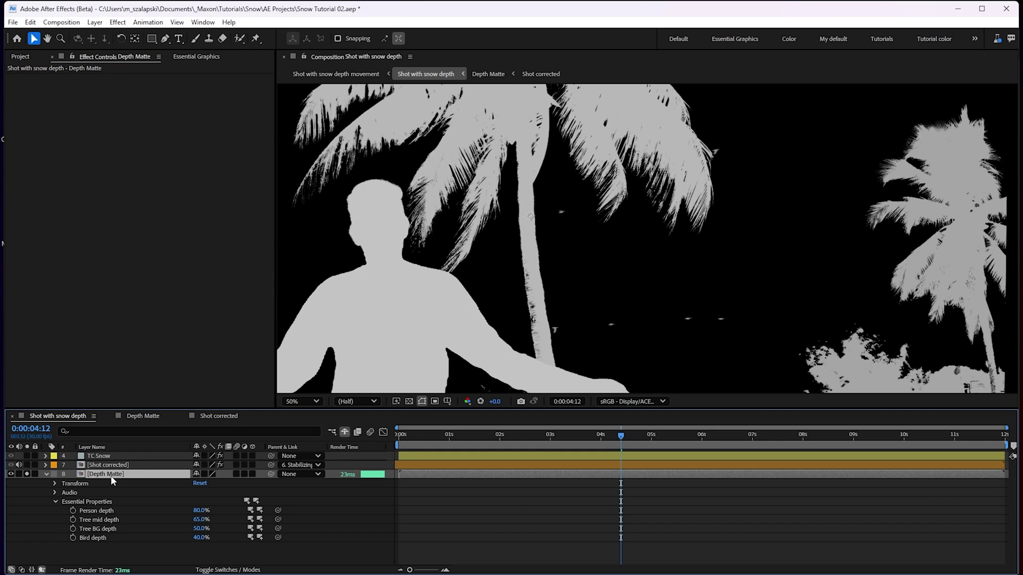
{"action": "left_click", "coordinate": [143, 416]}
{"action": "left_click", "coordinate": [206, 417]}
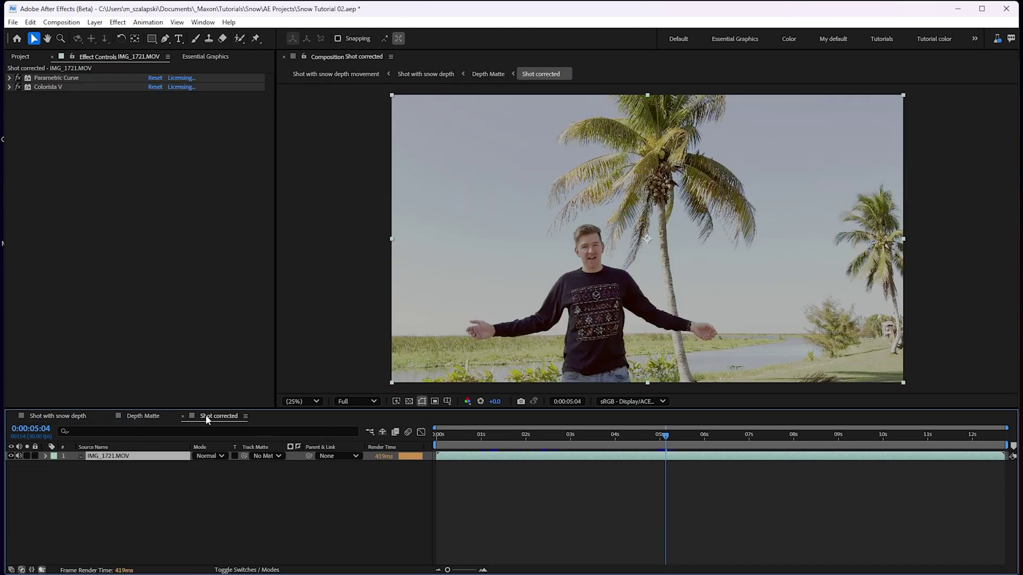
Step: Compare grades by toggling Colorista V off and on and enabling Parametric Curve
{"action": "left_click", "coordinate": [18, 87]}
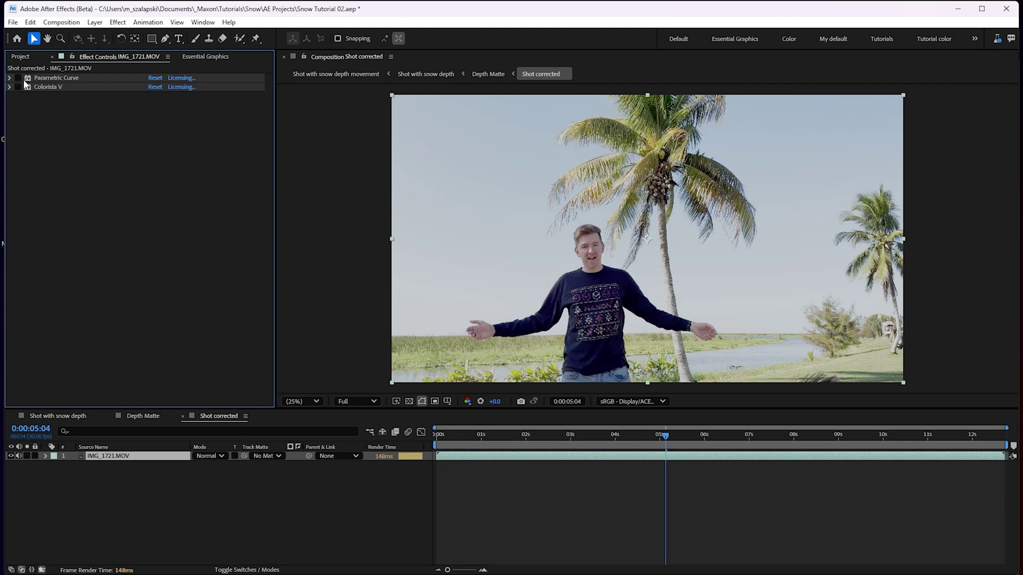
{"action": "left_click", "coordinate": [18, 78]}
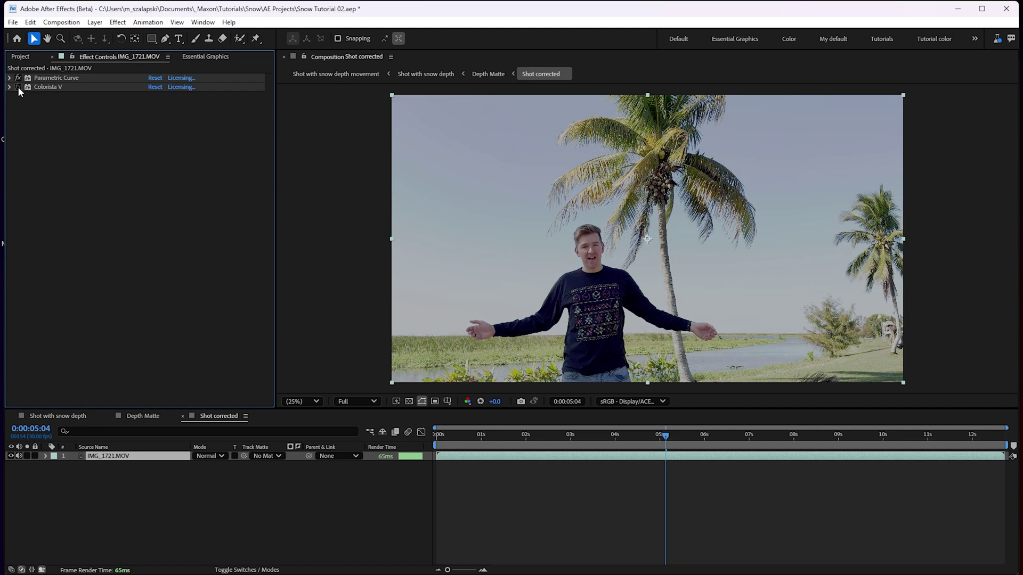
{"action": "left_click", "coordinate": [18, 87]}
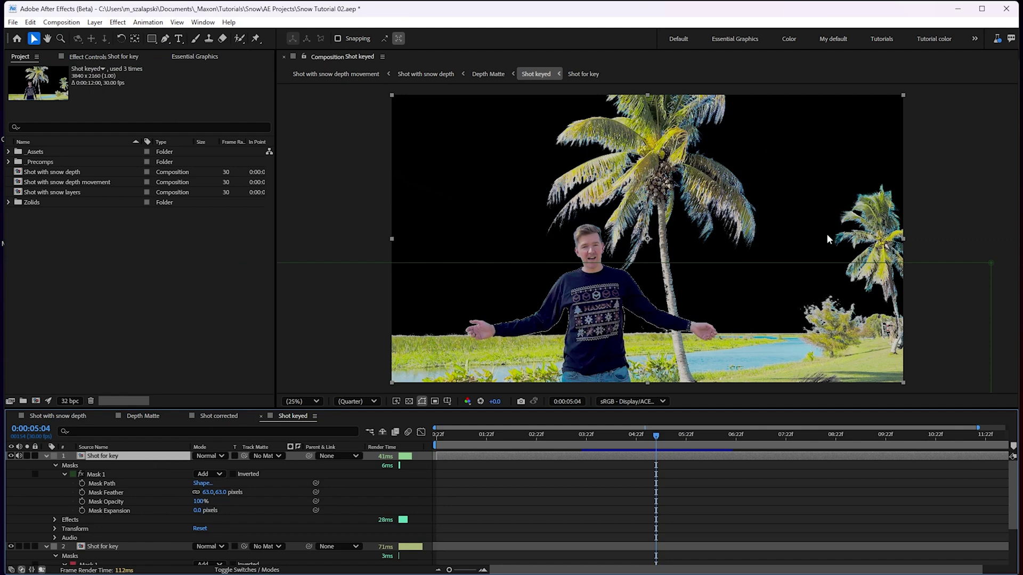
Step: Close the Shot keyed tab and solo, then unsolo, the Guy roto silhouette
{"action": "key", "text": "ctrl+shift+a"}
{"action": "left_click", "coordinate": [262, 417]}
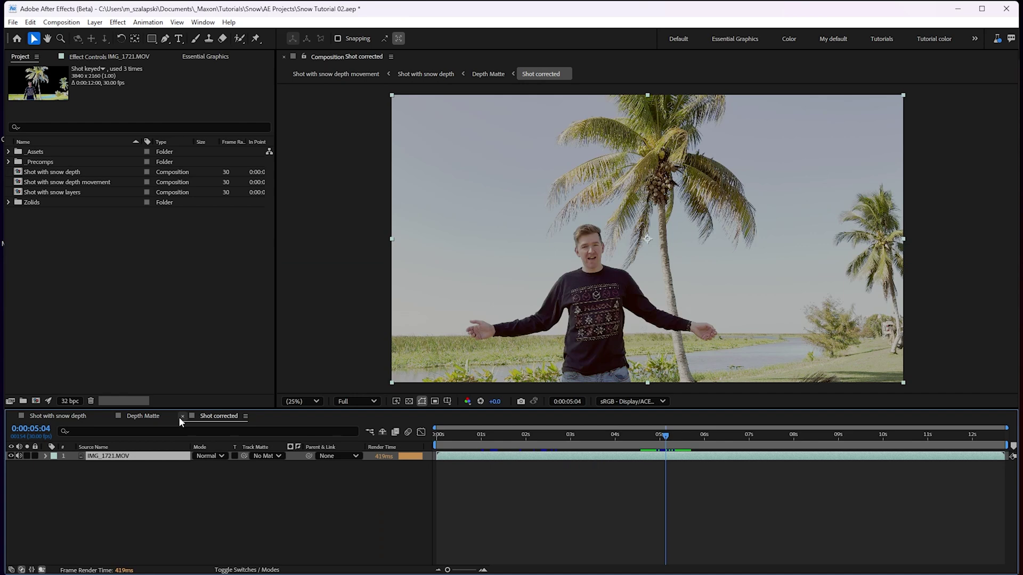
{"action": "left_click", "coordinate": [163, 416]}
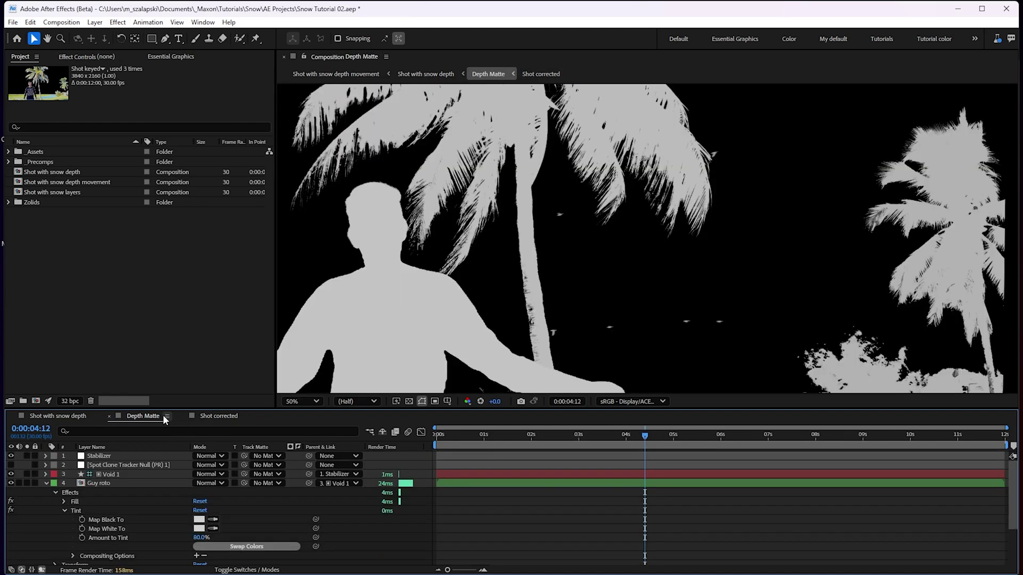
{"action": "left_click", "coordinate": [26, 483]}
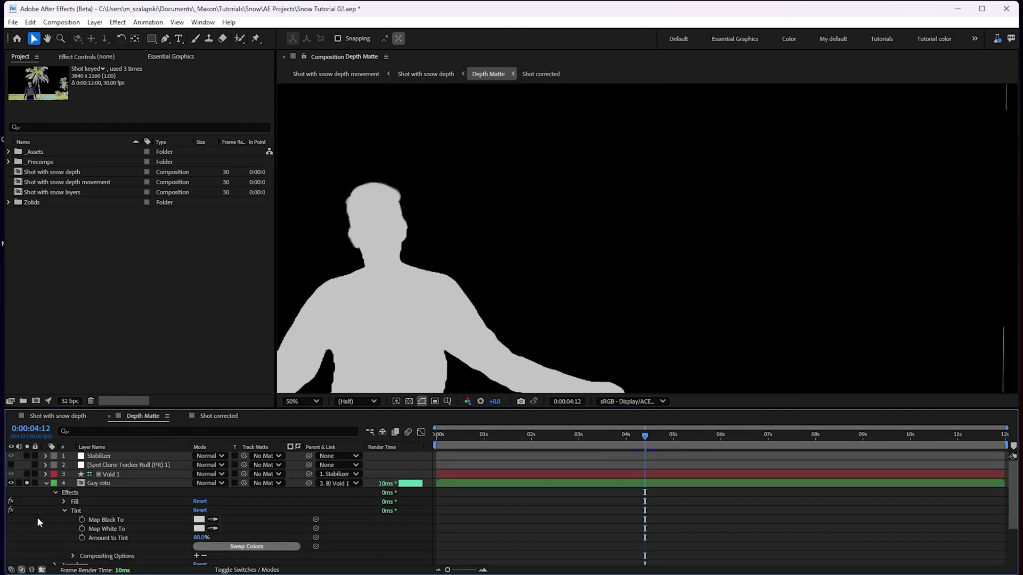
{"action": "left_click", "coordinate": [26, 483]}
{"action": "left_click", "coordinate": [46, 484]}
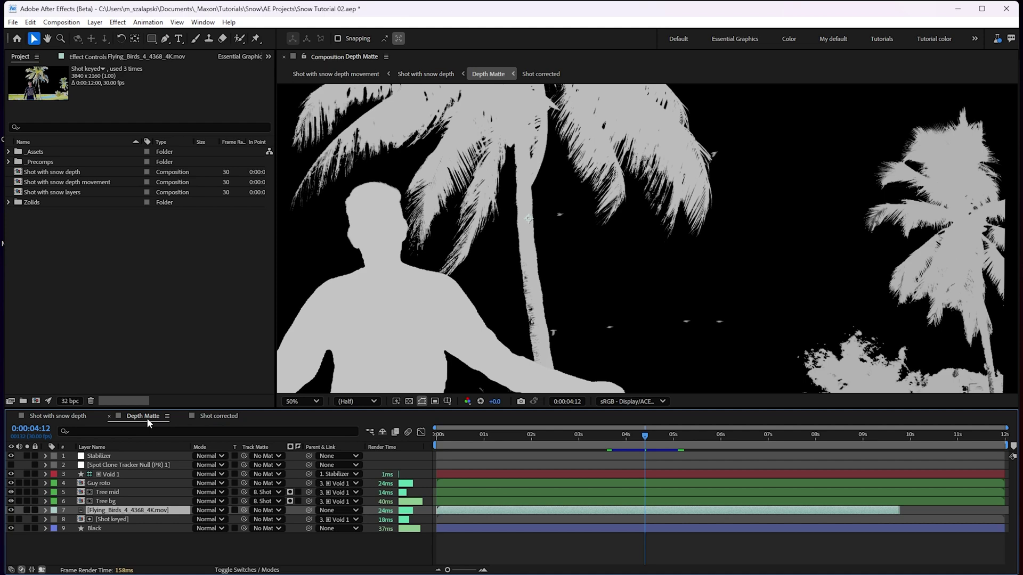
Step: Solo the Tree mid and Tree bg palm silhouettes in turn, then show all layers
{"action": "left_click", "coordinate": [107, 488]}
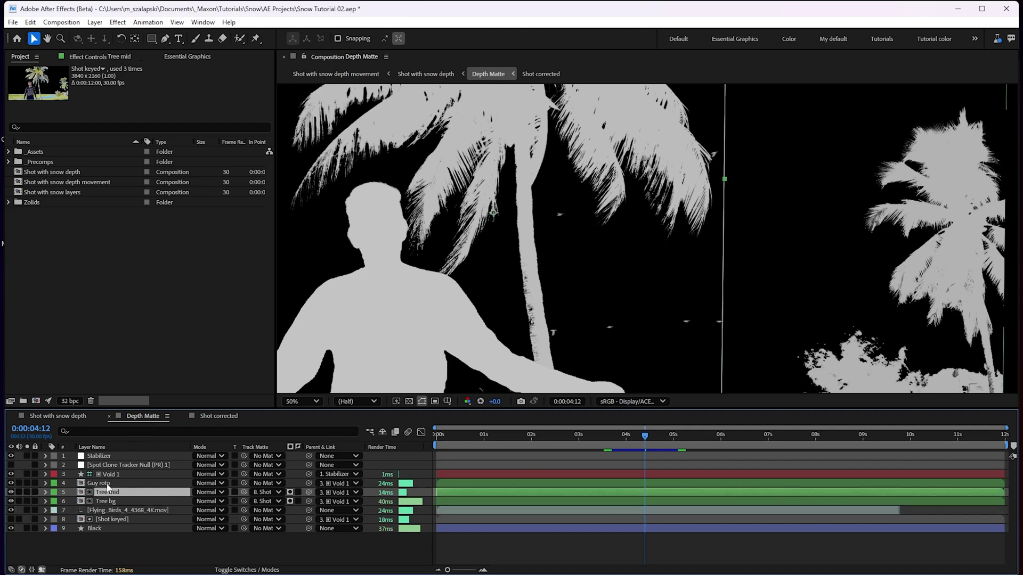
{"action": "left_click", "coordinate": [26, 493]}
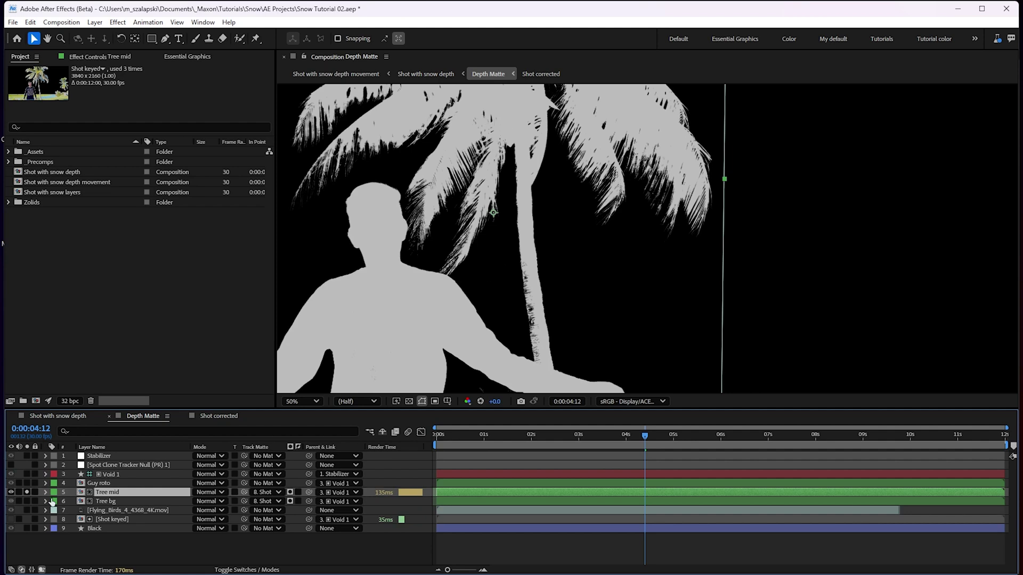
{"action": "left_click", "coordinate": [27, 483]}
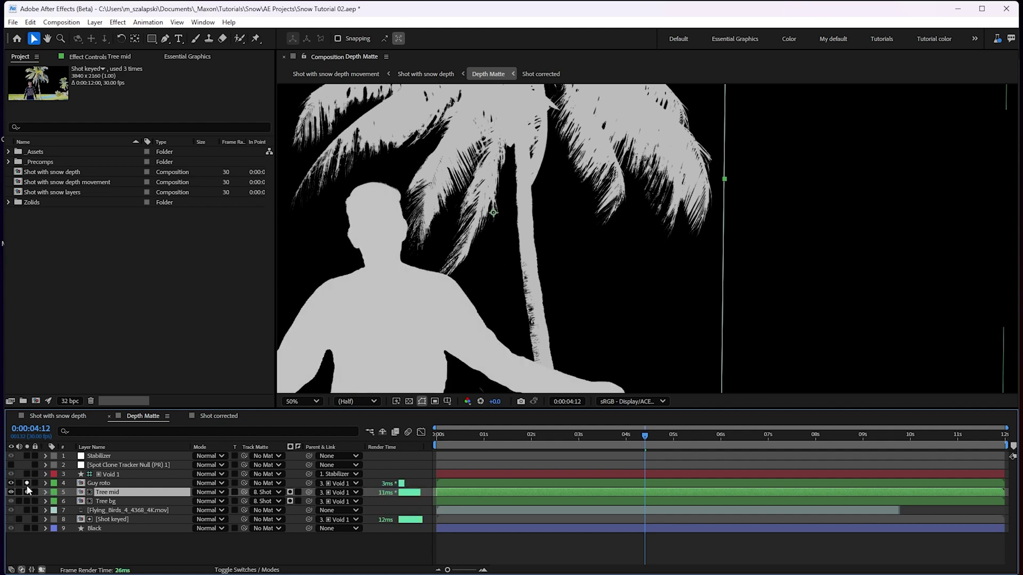
{"action": "left_click", "coordinate": [26, 500]}
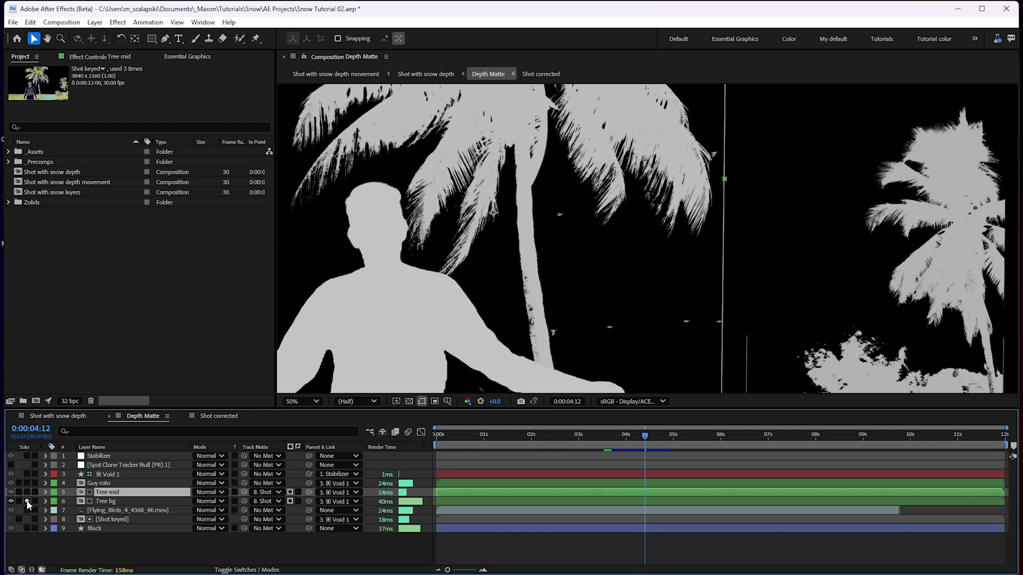
{"action": "left_click", "coordinate": [27, 483]}
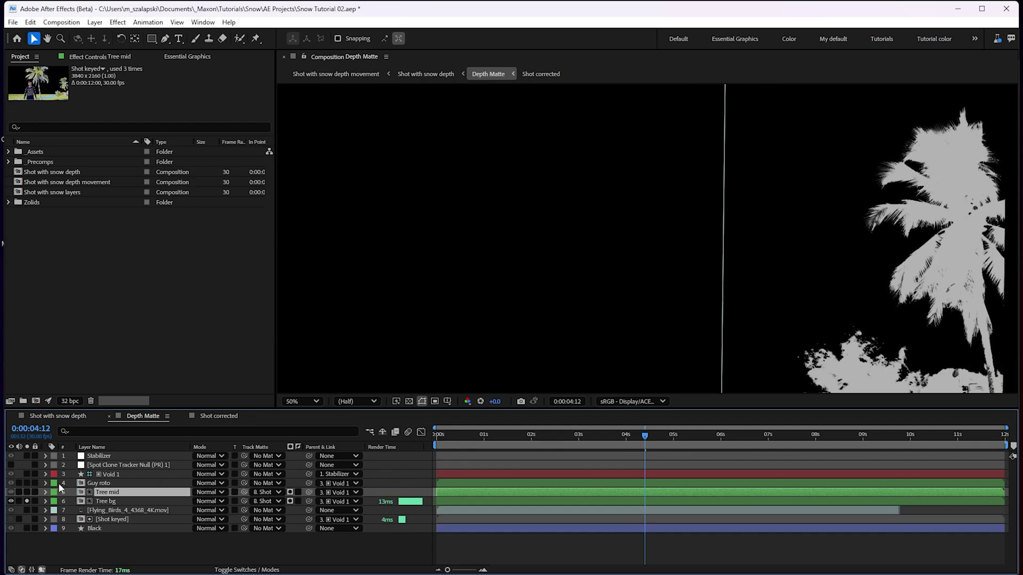
{"action": "left_click", "coordinate": [27, 501]}
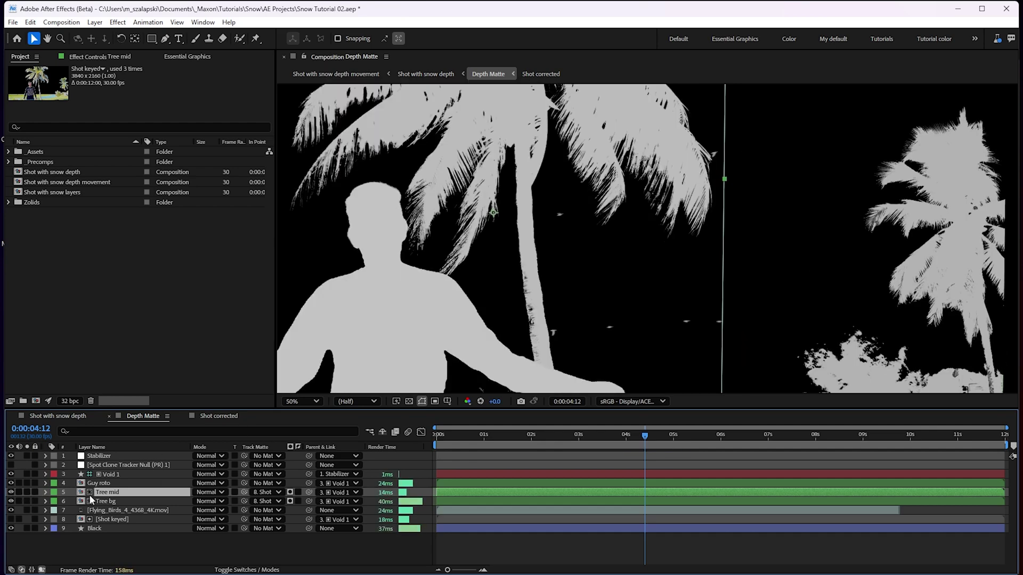
Step: Solo Tree mid over the transparency grid and enable its Tint at 42%
{"action": "left_click", "coordinate": [93, 58]}
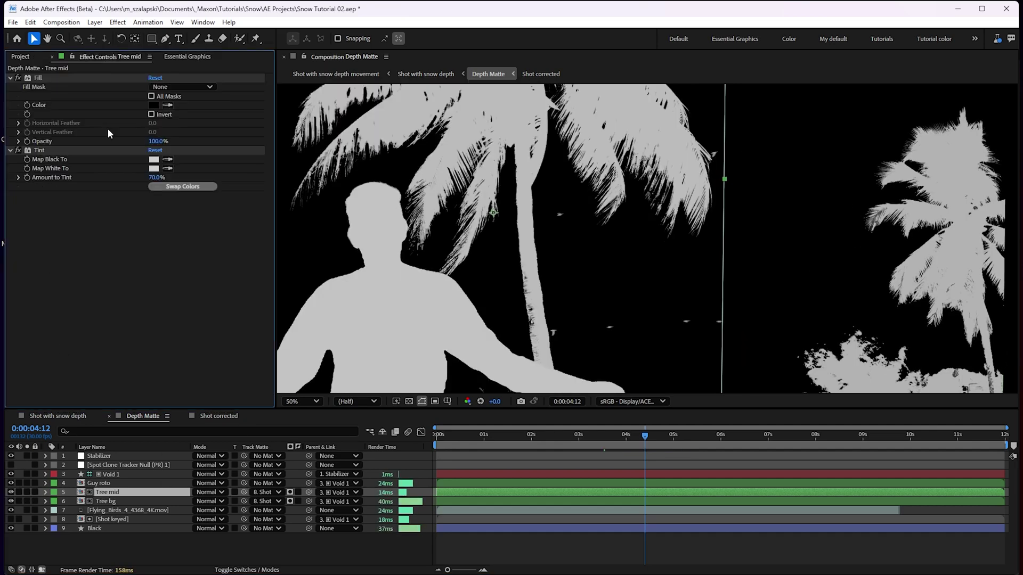
{"action": "left_click", "coordinate": [17, 151]}
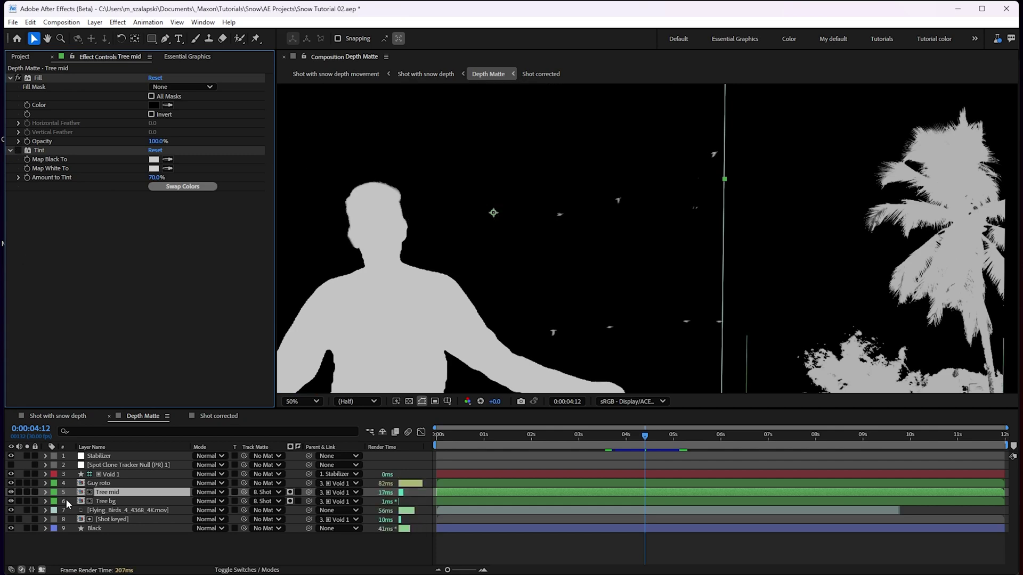
{"action": "left_click", "coordinate": [26, 493]}
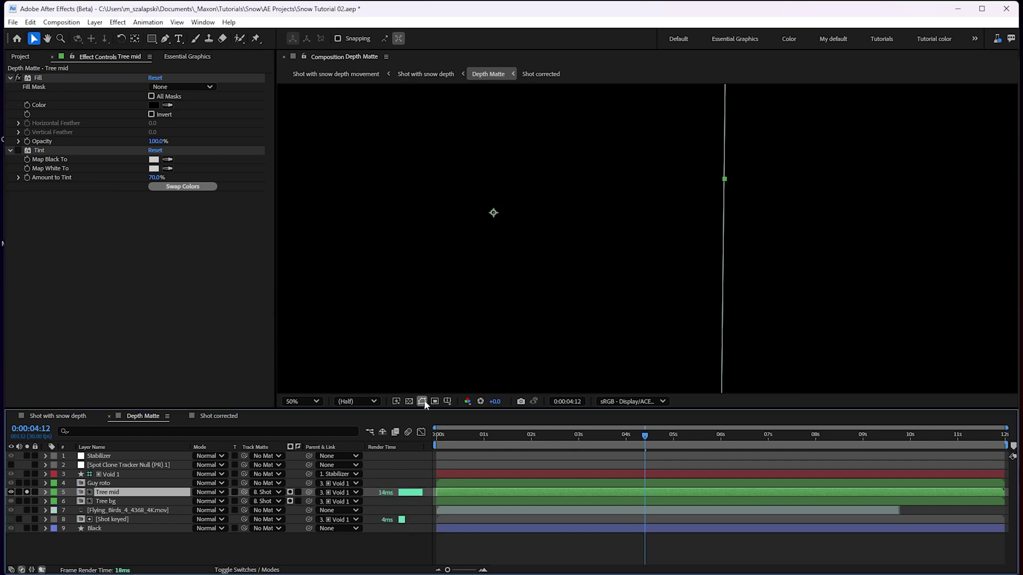
{"action": "left_click", "coordinate": [409, 401]}
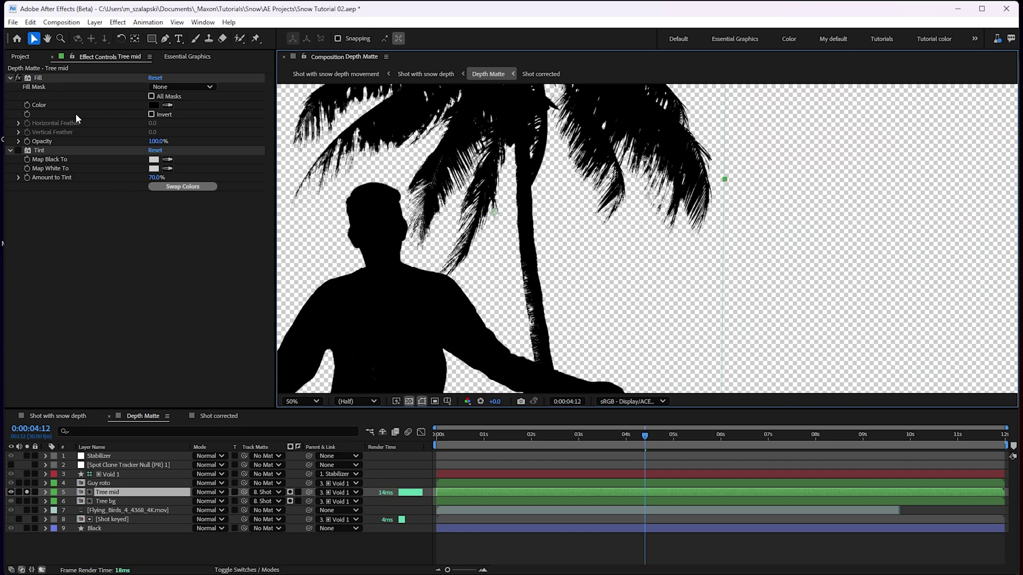
{"action": "left_click", "coordinate": [18, 150]}
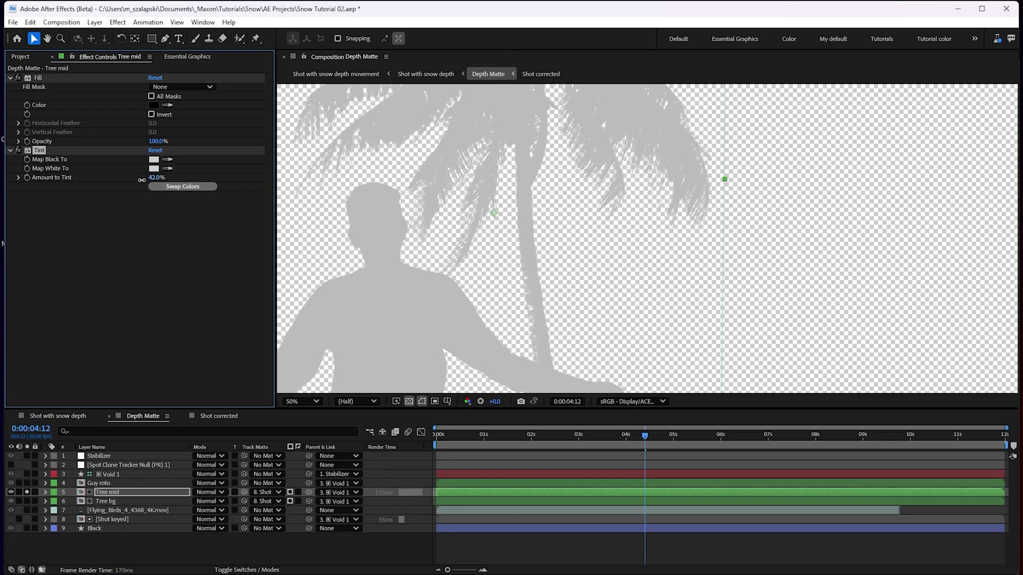
{"action": "left_click_drag", "start_coordinate": [155, 177], "coordinate": [136, 186]}
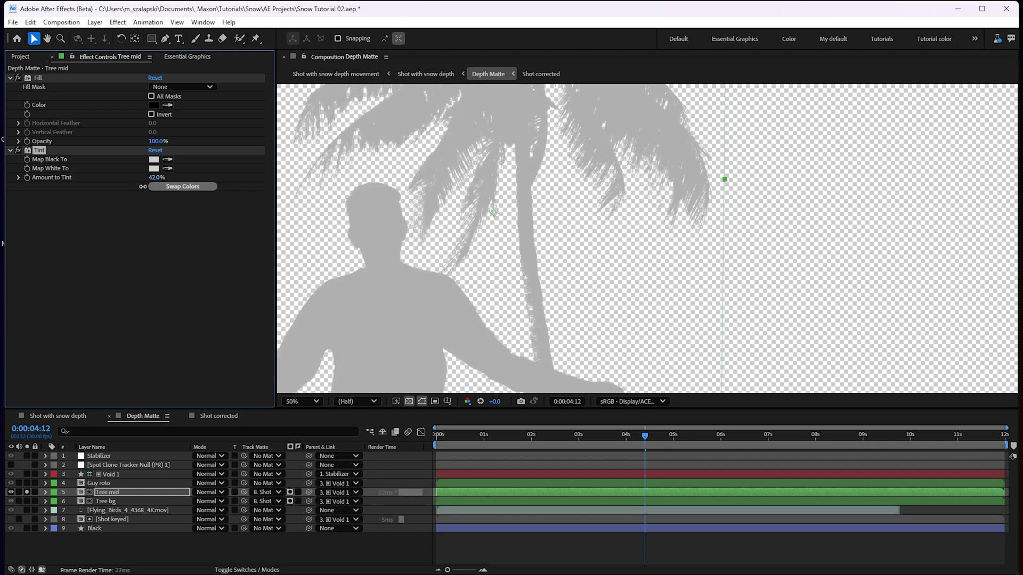
Step: Draw a black rectangle shape layer at the right of the matte
{"action": "key", "text": "q"}
{"action": "left_click_drag", "start_coordinate": [684, 136], "coordinate": [848, 282]}
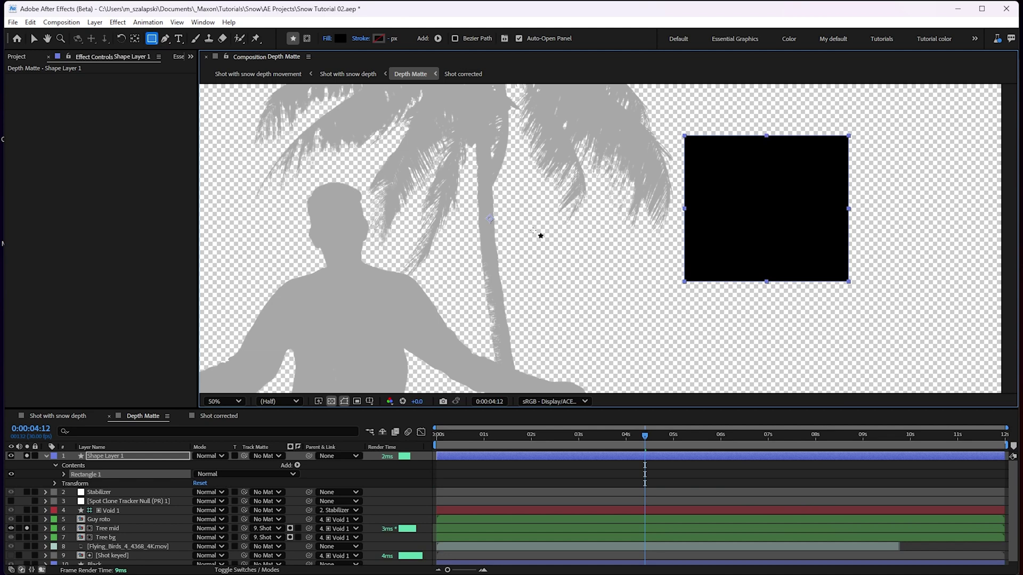
{"action": "key", "text": "ctrl+space"}
{"action": "type", "text": "in"}
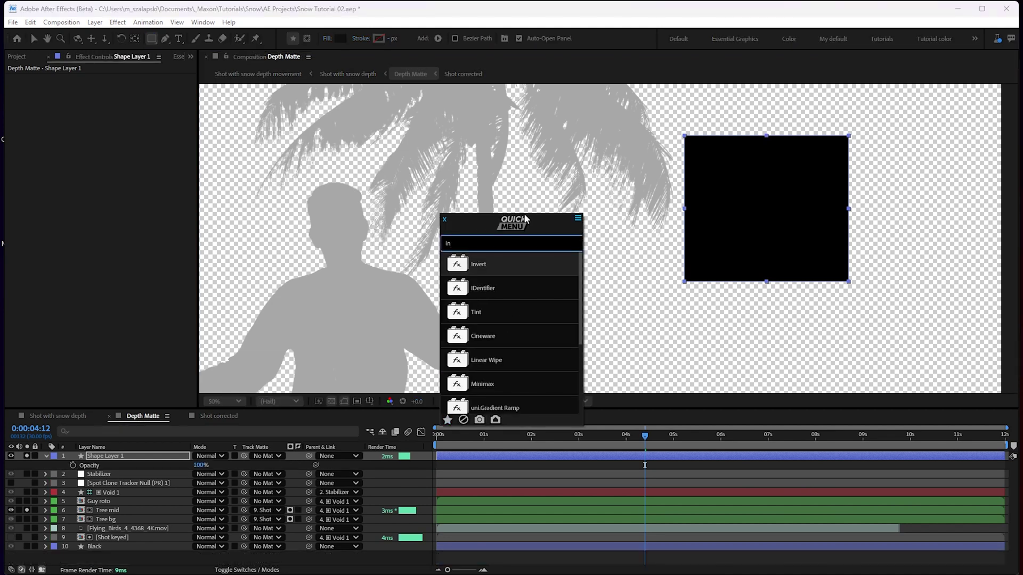
{"action": "type", "text": "t"}
Step: Apply Tint to Shape Layer 1 and map its black to white
{"action": "key", "text": "Return"}
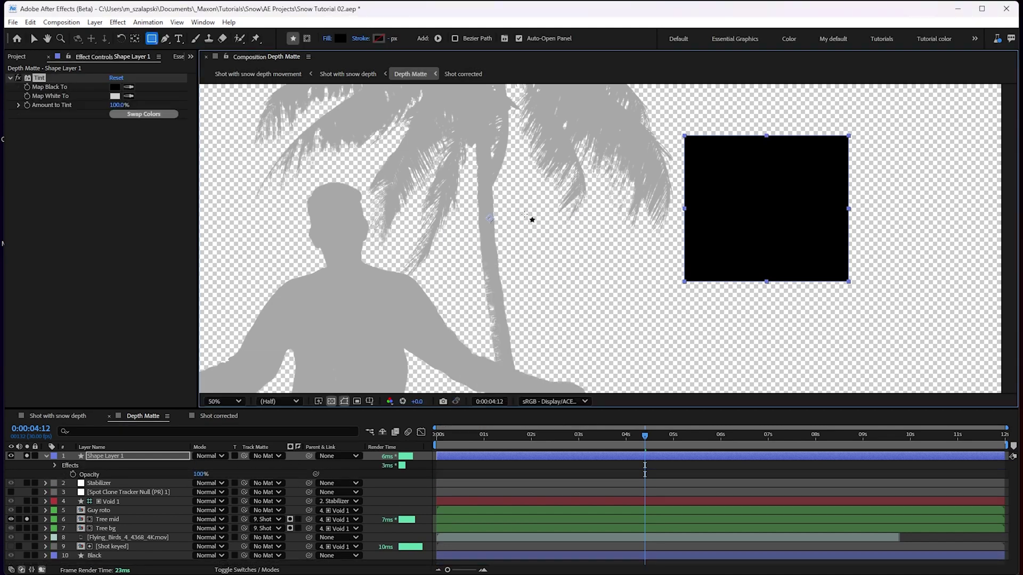
{"action": "left_click", "coordinate": [128, 86]}
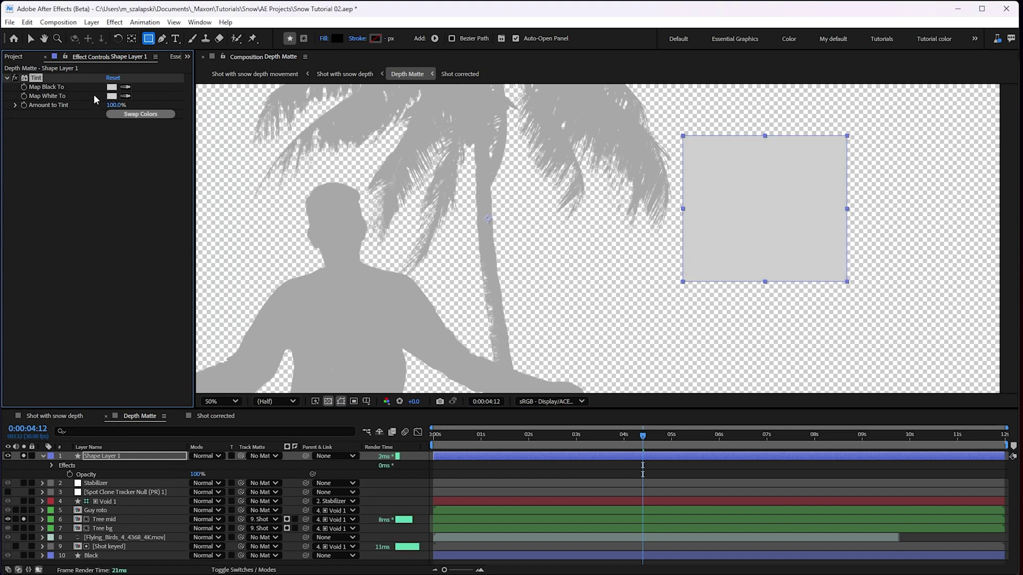
{"action": "left_click", "coordinate": [38, 59]}
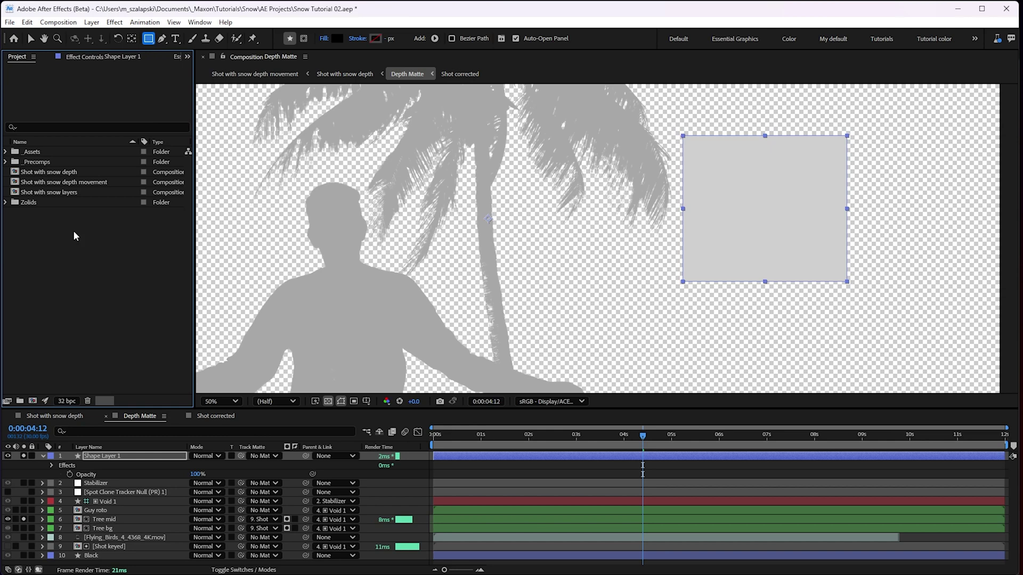
{"action": "left_click", "coordinate": [94, 55]}
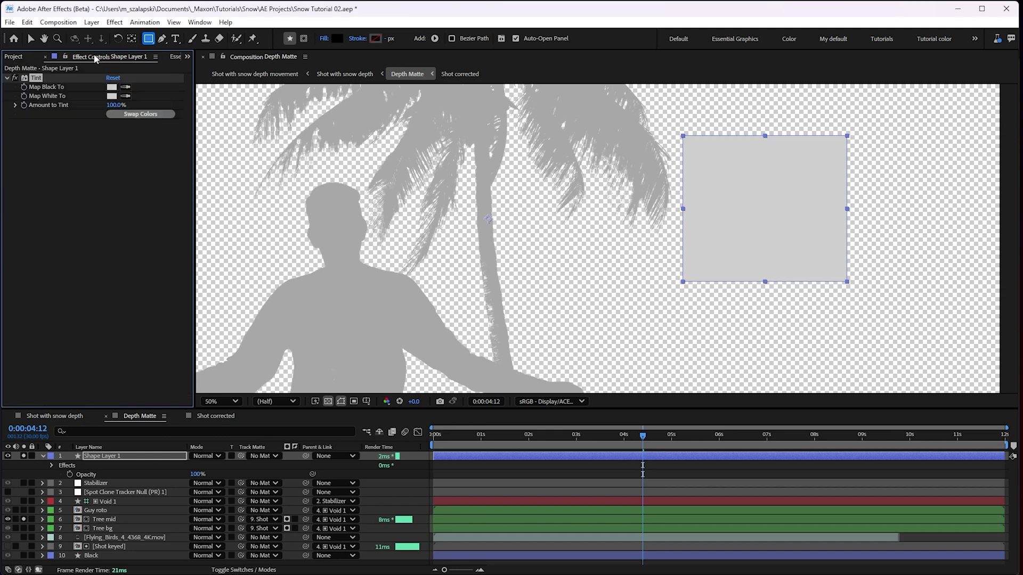
{"action": "left_click", "coordinate": [112, 87]}
{"action": "left_click", "coordinate": [615, 248]}
Step: Add the square's Tint Amount to Essential Graphics and rename it 'Square depth'
{"action": "left_click", "coordinate": [177, 57]}
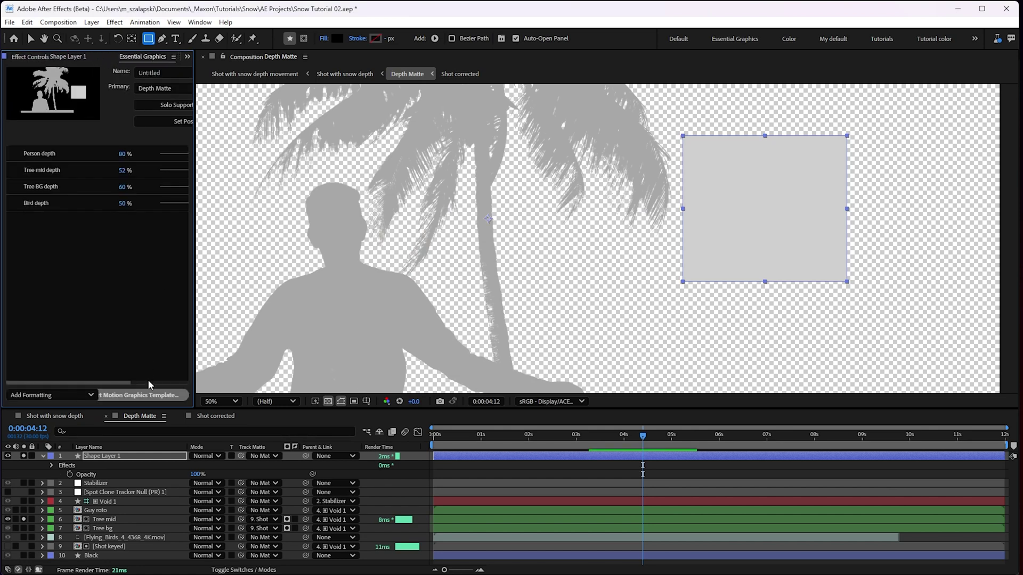
{"action": "left_click", "coordinate": [52, 465]}
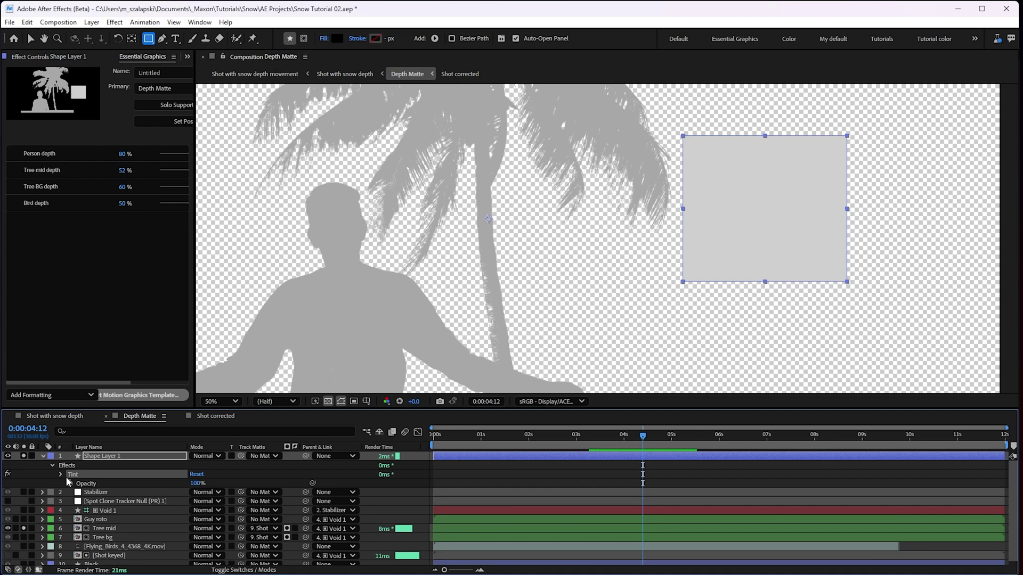
{"action": "left_click", "coordinate": [61, 474]}
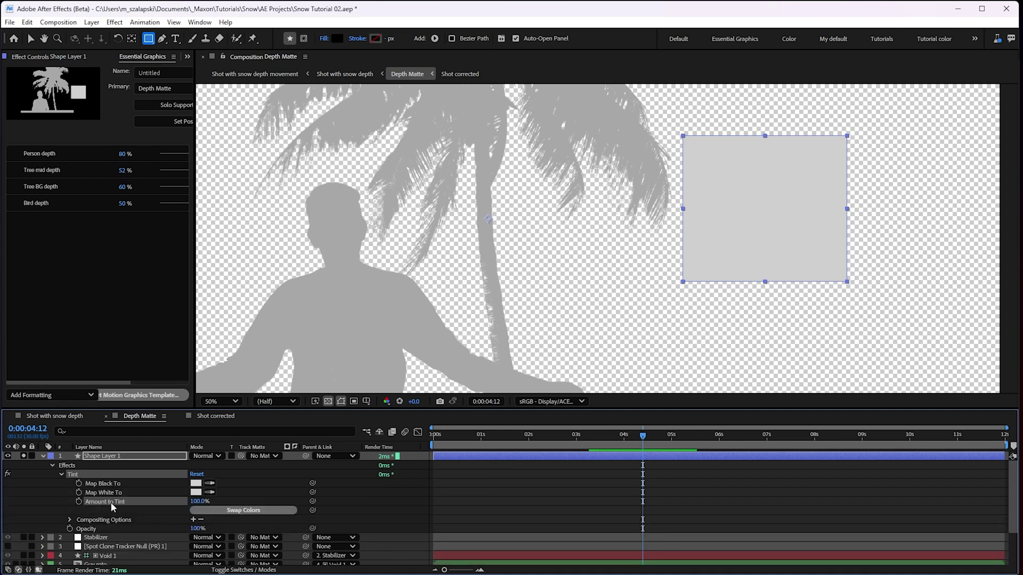
{"action": "left_click_drag", "start_coordinate": [111, 502], "coordinate": [48, 209]}
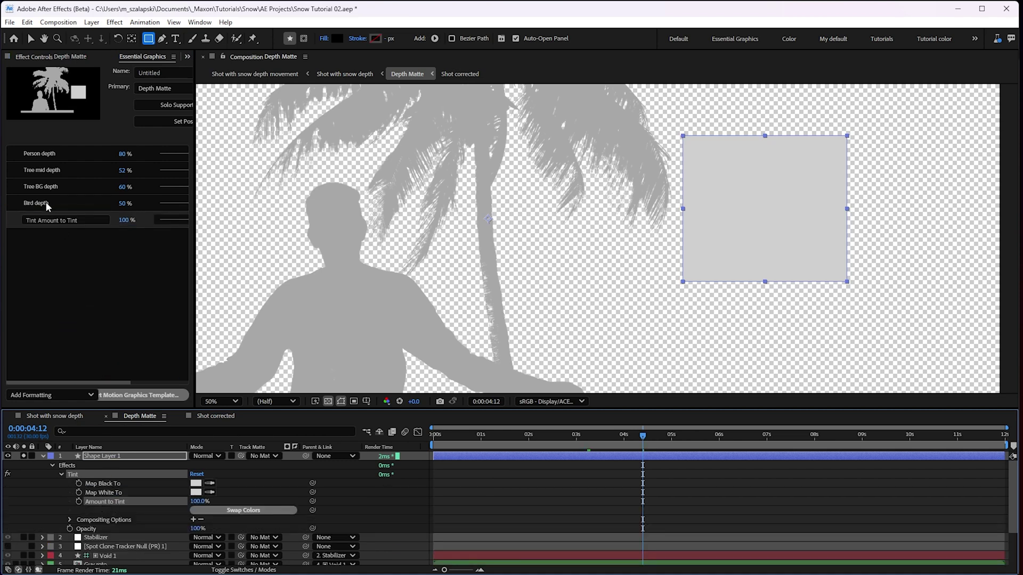
{"action": "left_click", "coordinate": [72, 221]}
{"action": "type", "text": "Square dep"}
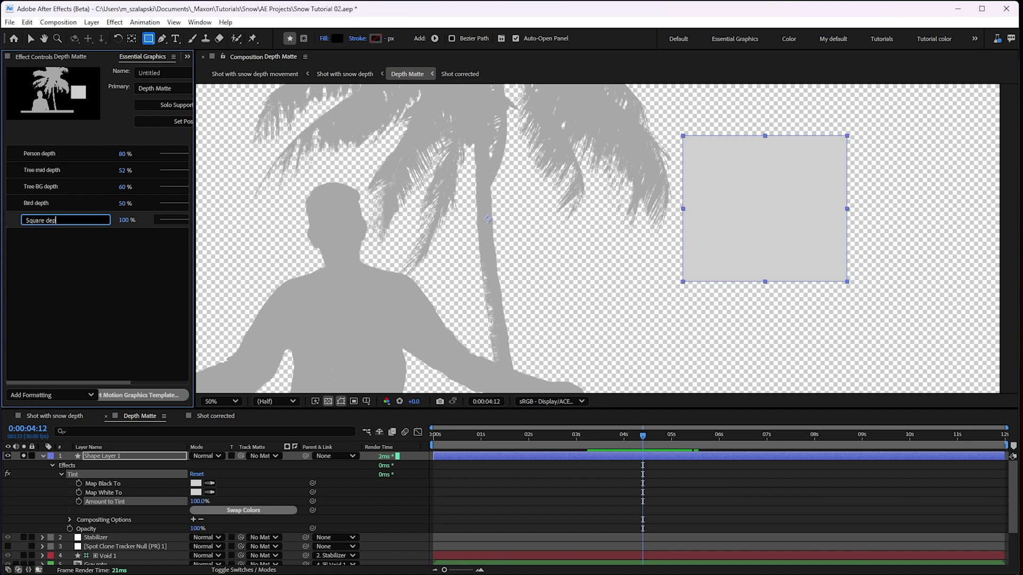
{"action": "type", "text": "th"}
{"action": "left_click", "coordinate": [10, 225]}
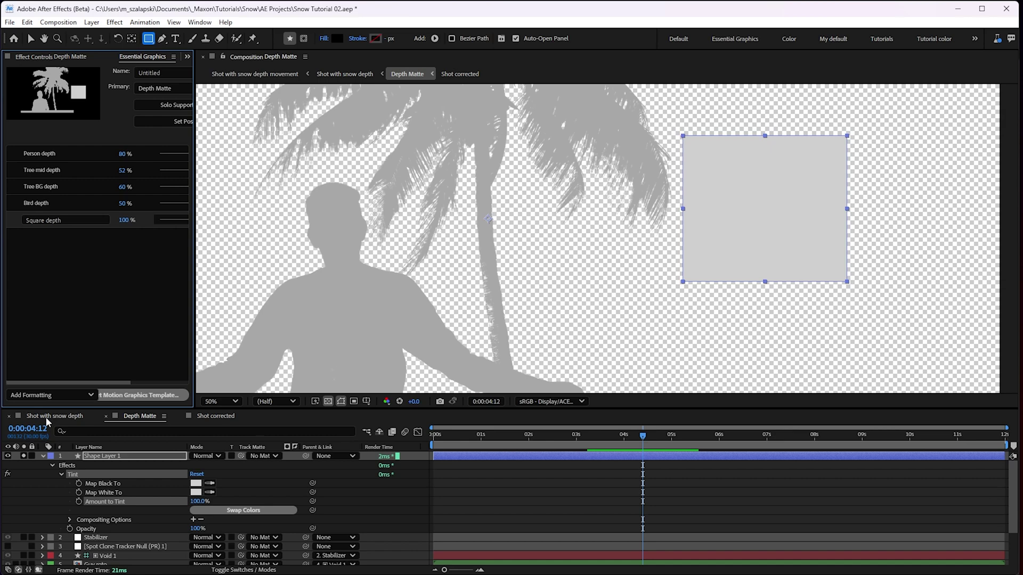
Step: Turn off the transparency grid, scrub Square depth in Shot with snow depth, then undo to 100%
{"action": "left_click", "coordinate": [22, 455]}
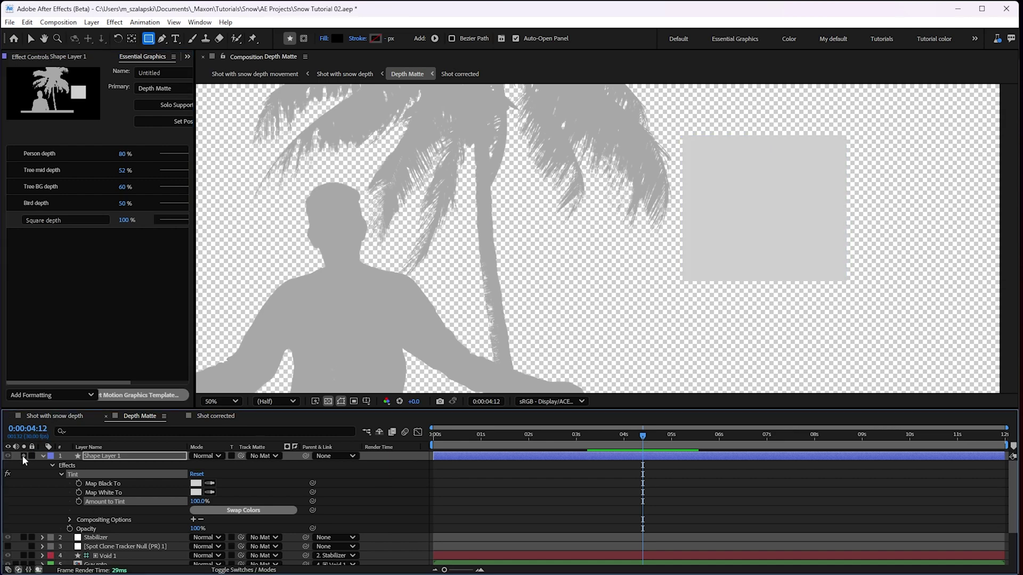
{"action": "left_click", "coordinate": [41, 456]}
{"action": "left_click", "coordinate": [24, 496]}
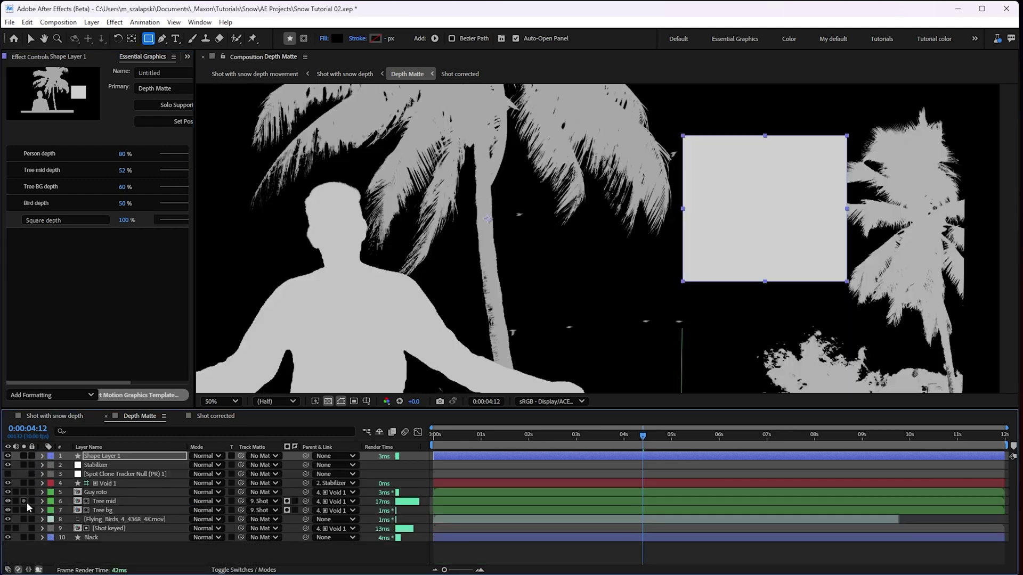
{"action": "left_click", "coordinate": [71, 418]}
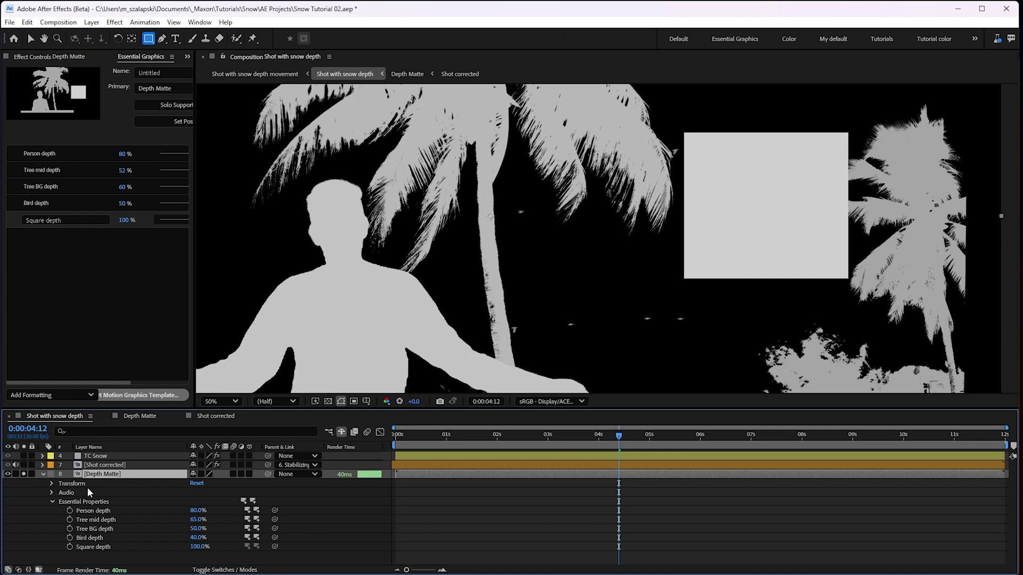
{"action": "left_click_drag", "start_coordinate": [196, 549], "coordinate": [166, 546]}
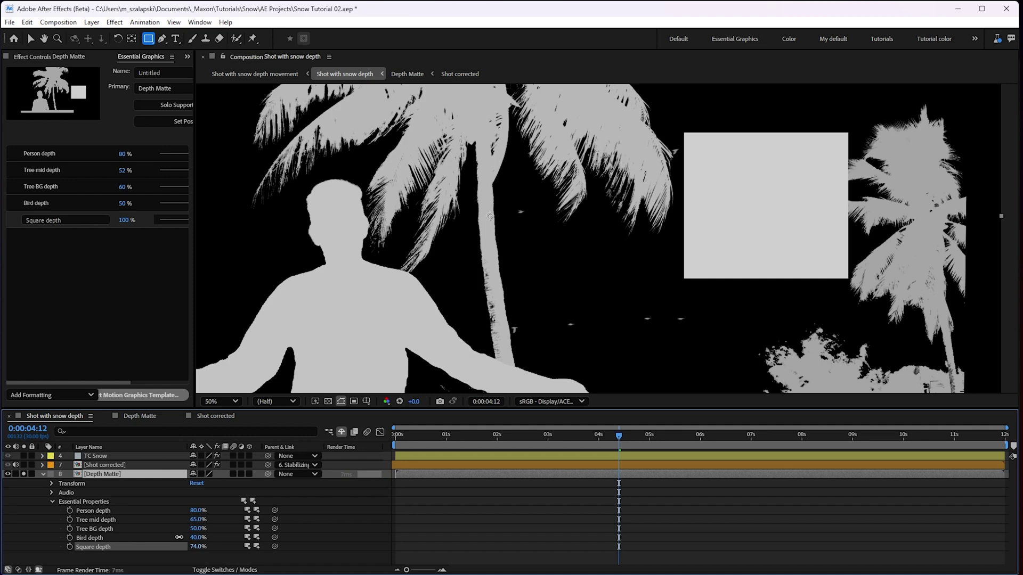
{"action": "key", "text": "ctrl+z"}
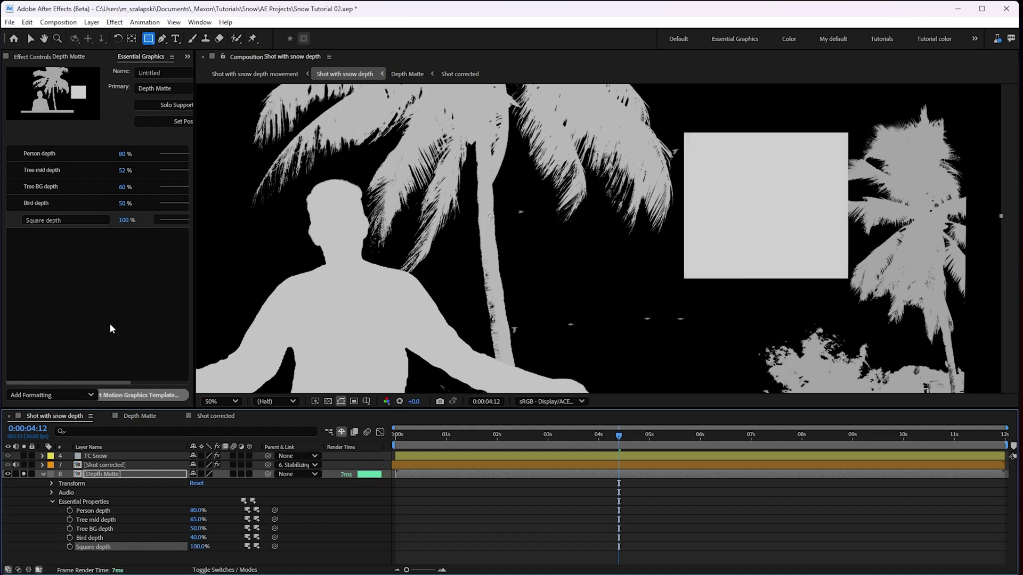
Step: Delete Shape Layer 1 from Depth Matte and return to Shot with snow depth
{"action": "left_click", "coordinate": [138, 416]}
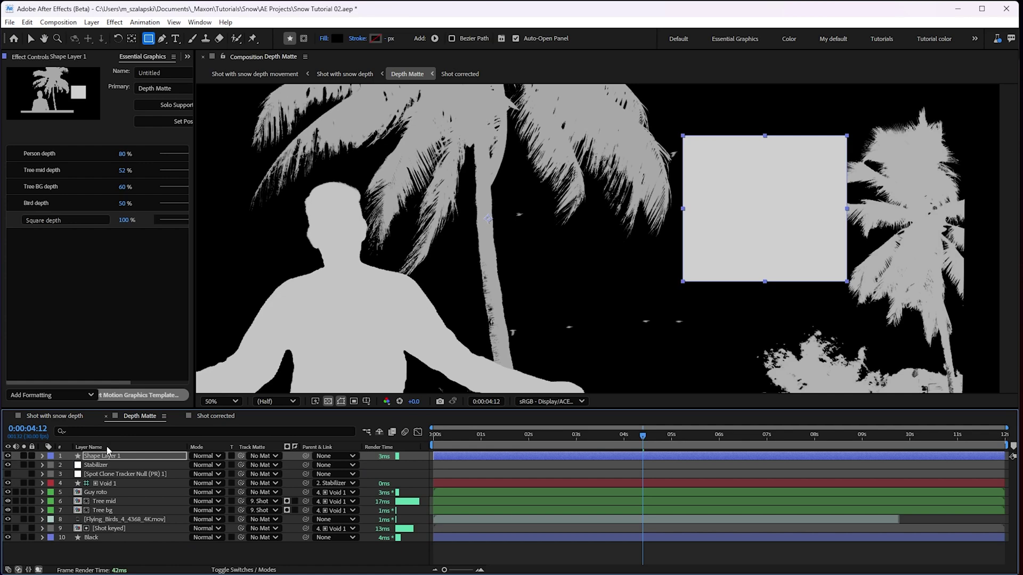
{"action": "left_click", "coordinate": [102, 456]}
{"action": "key", "text": "Delete"}
{"action": "key", "text": "Return"}
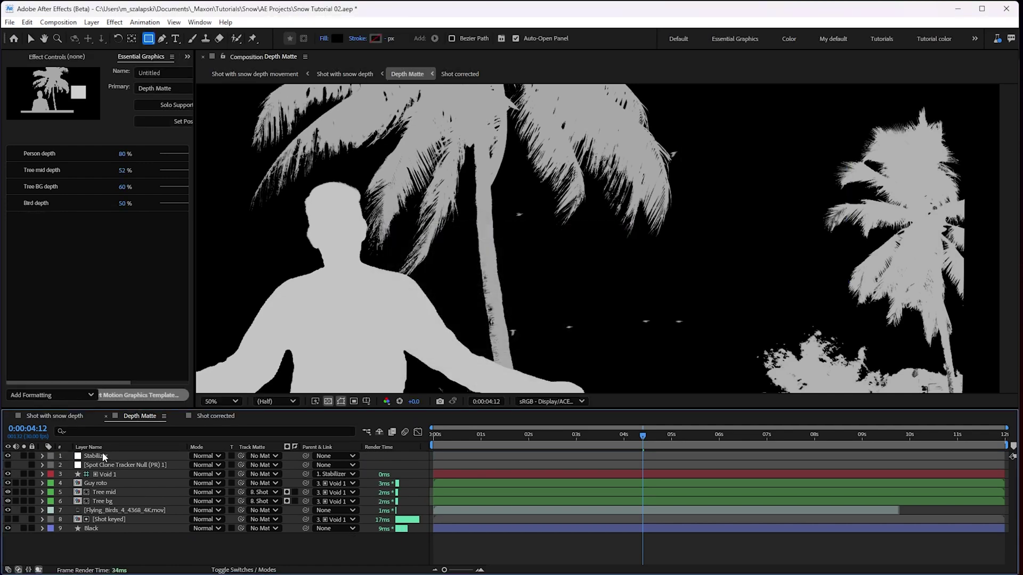
{"action": "left_click", "coordinate": [52, 417]}
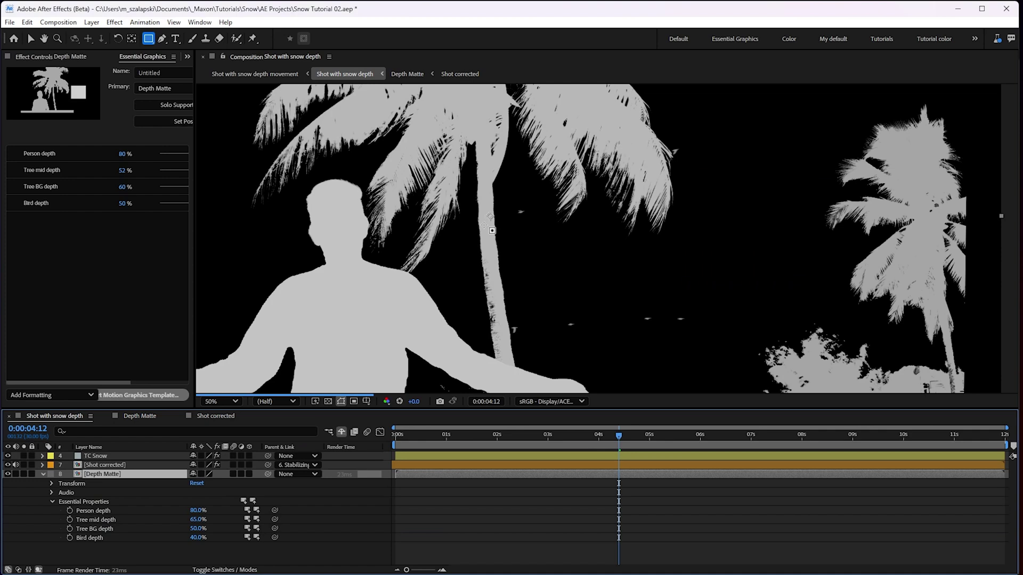
{"action": "key", "text": "v"}
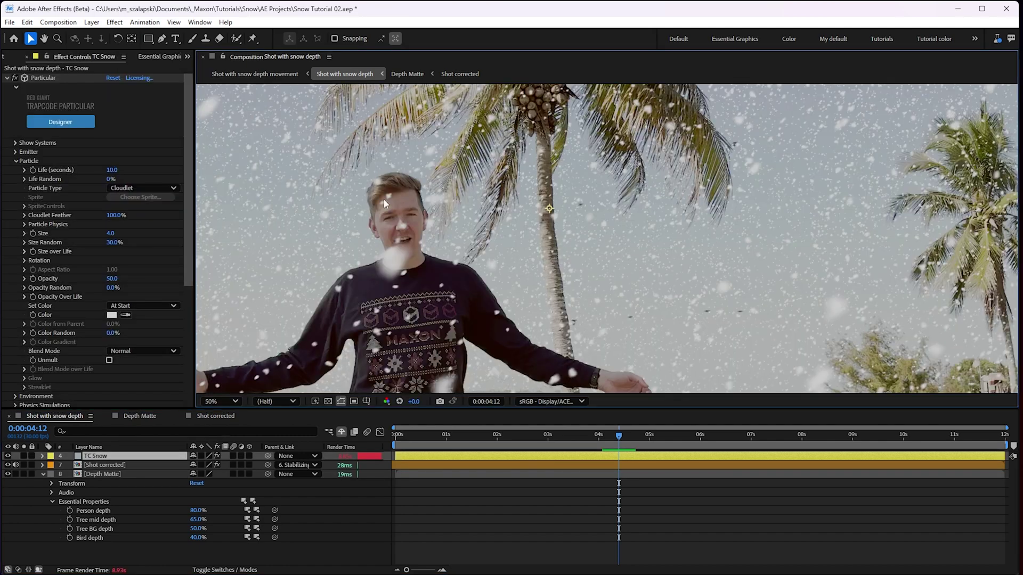
Step: Select TC Snow, expand its Particular Emitter settings and solo the layer
{"action": "left_click", "coordinate": [92, 455]}
{"action": "mouse_move", "coordinate": [393, 205]}
{"action": "left_mouse_down"}
{"action": "mouse_move", "coordinate": [438, 184]}
{"action": "mouse_move", "coordinate": [420, 200]}
{"action": "left_mouse_up"}
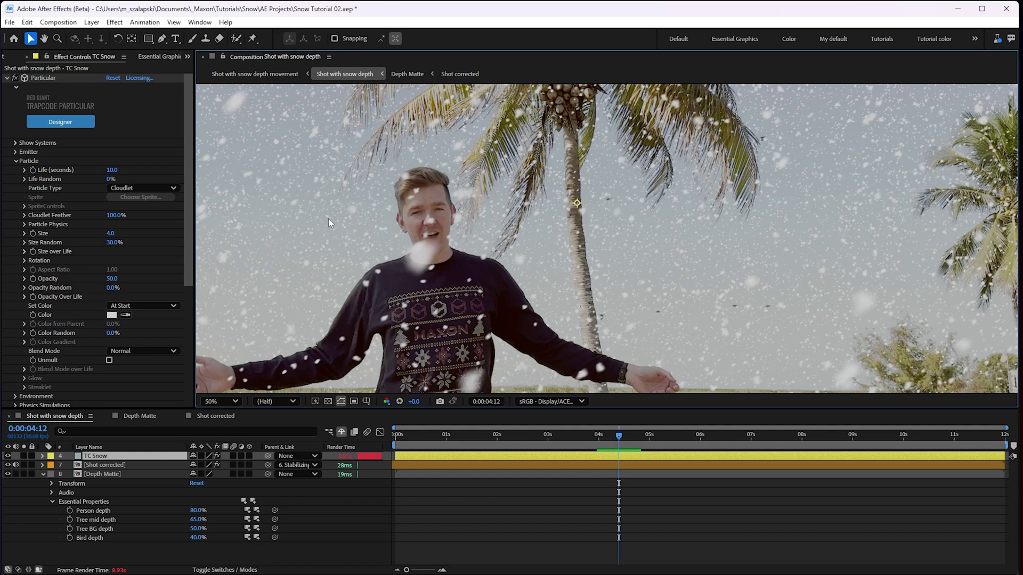
{"action": "left_click", "coordinate": [14, 158]}
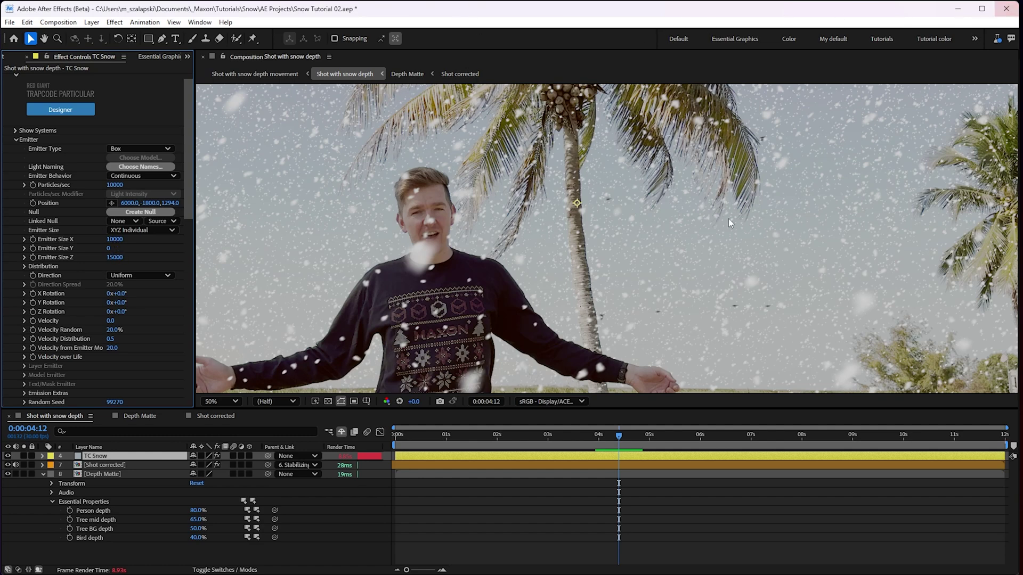
{"action": "left_click", "coordinate": [25, 456]}
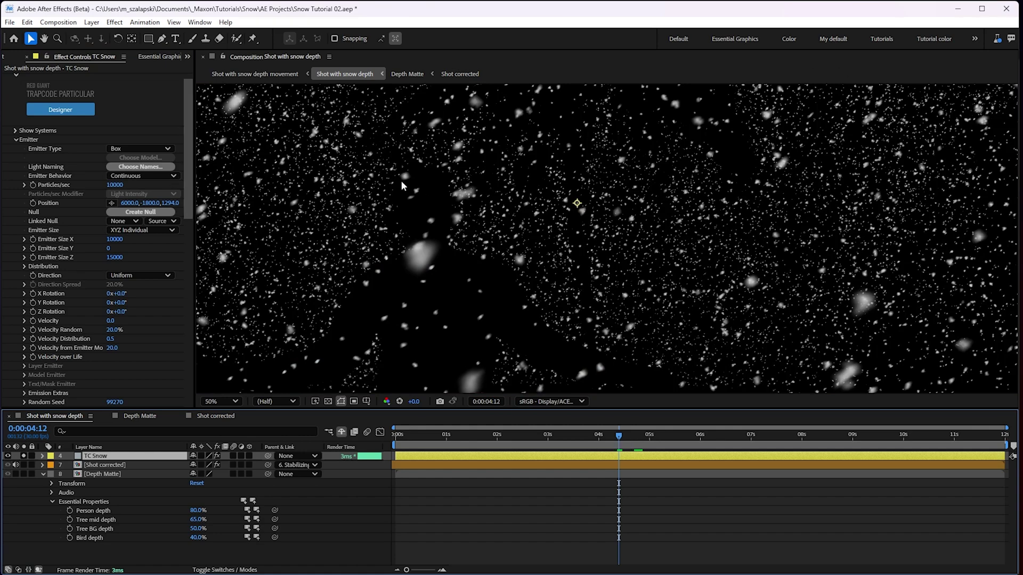
{"action": "scroll", "coordinate": [146, 240], "scroll_direction": "down", "scroll_amount": 5}
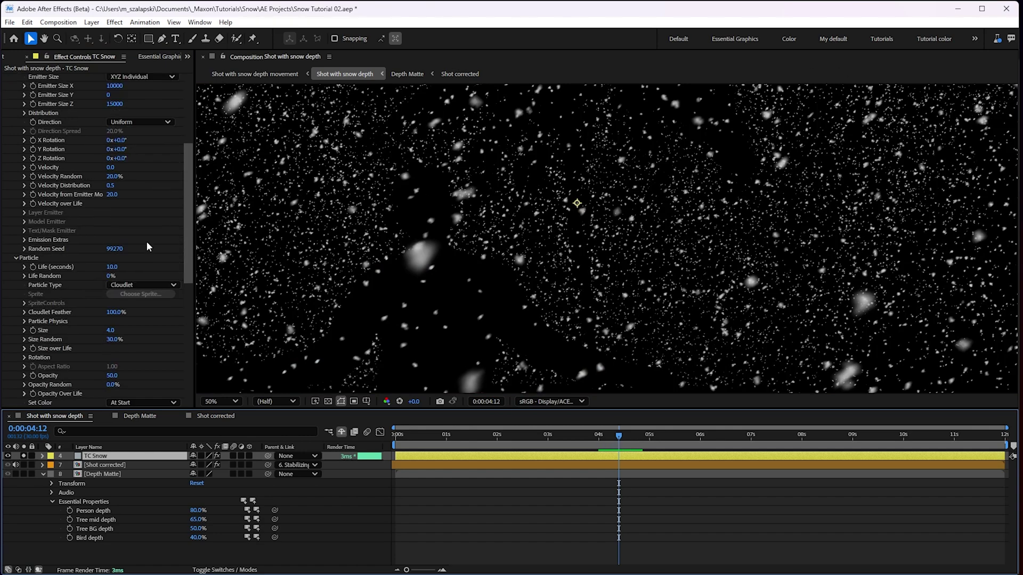
{"action": "scroll", "coordinate": [146, 240], "scroll_direction": "down", "scroll_amount": 5}
{"action": "scroll", "coordinate": [146, 241], "scroll_direction": "down", "scroll_amount": 4}
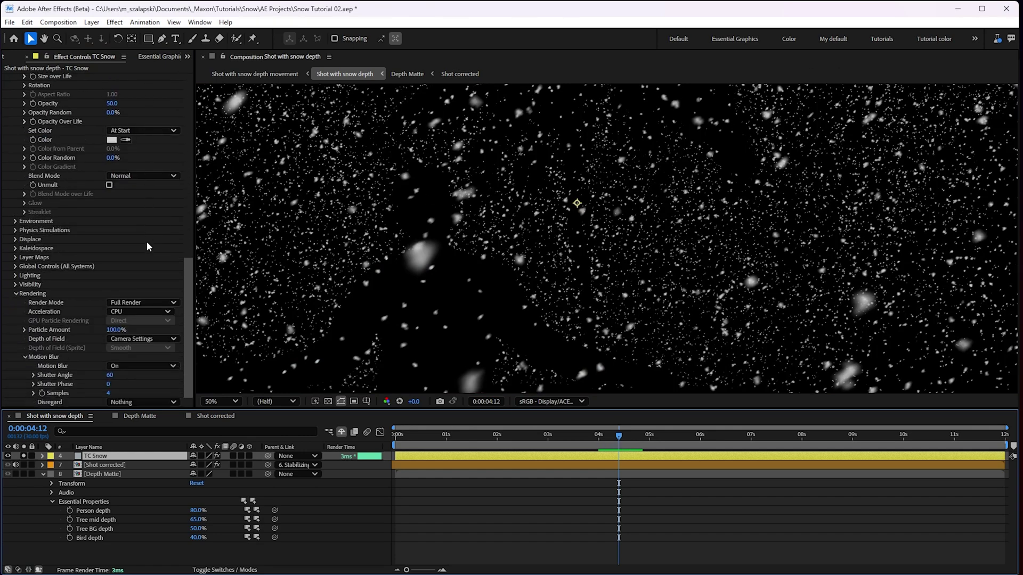
Step: Expand Particular's Visibility group to show its depth-buffer and obscuration options
{"action": "left_click", "coordinate": [16, 285]}
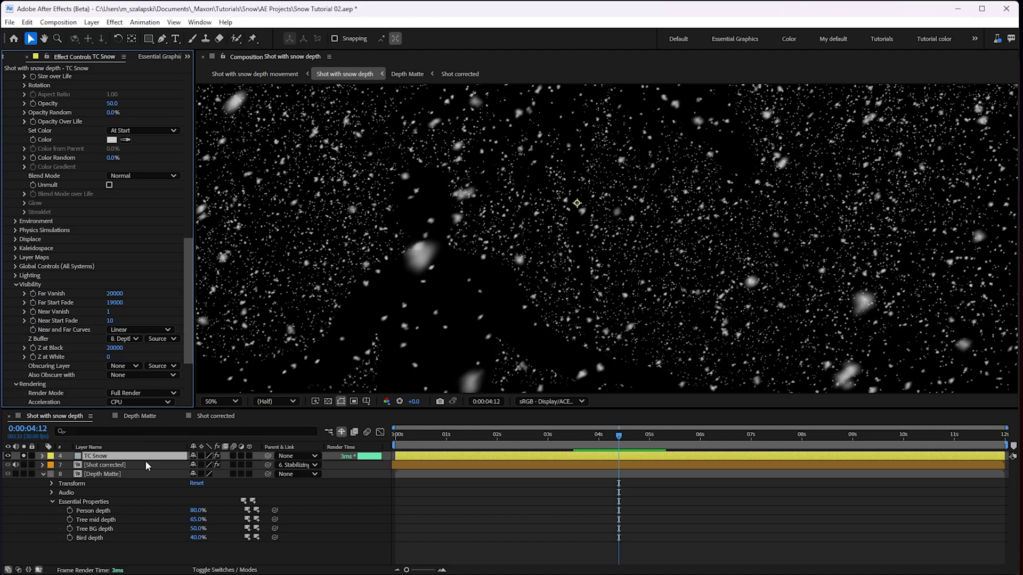
Step: Push the Depth Matte's Person depth to 100% for comparison, then settle on 74%
{"action": "left_click_drag", "start_coordinate": [206, 510], "coordinate": [183, 513]}
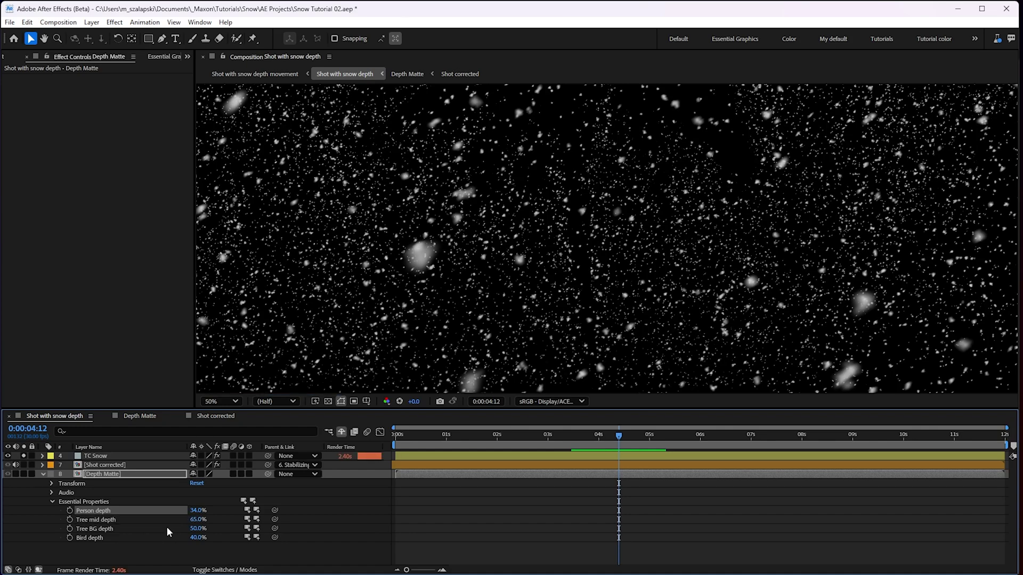
{"action": "left_click_drag", "start_coordinate": [182, 515], "coordinate": [290, 493]}
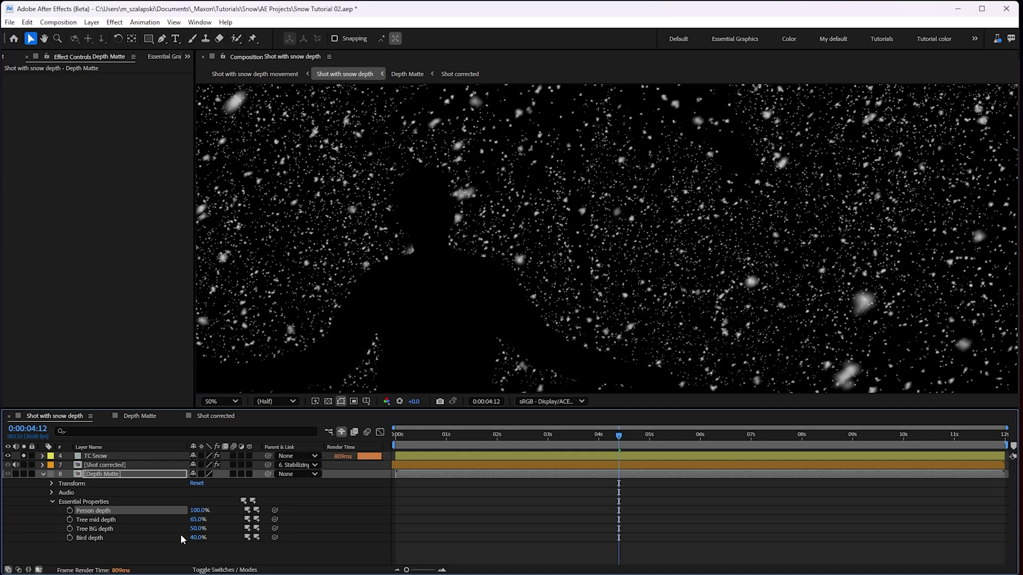
{"action": "left_click_drag", "start_coordinate": [198, 511], "coordinate": [196, 514]}
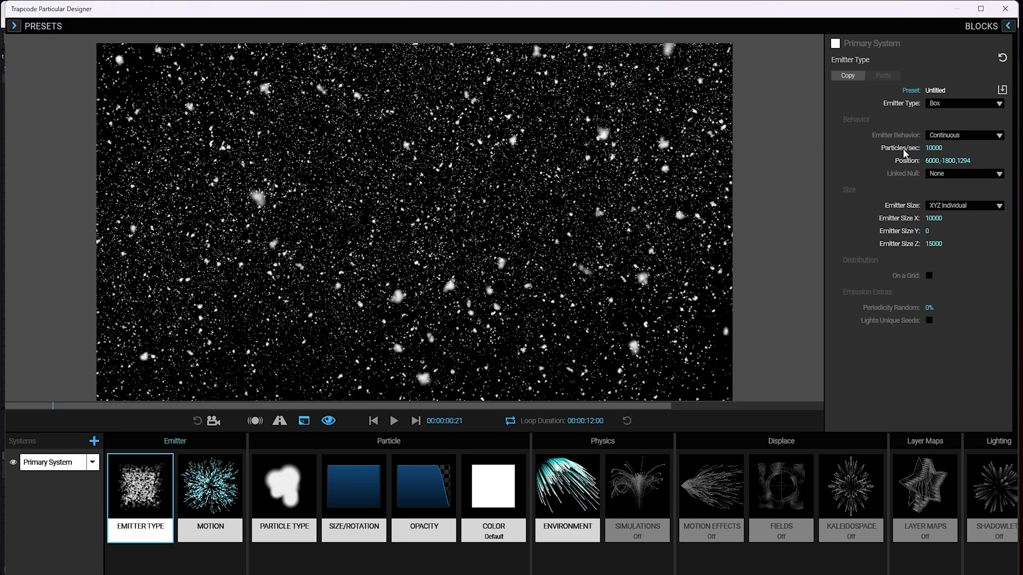
Step: Drop the emitter's Particles/sec to 100, then raise it to about 2494
{"action": "left_click_drag", "start_coordinate": [905, 153], "coordinate": [905, 153]}
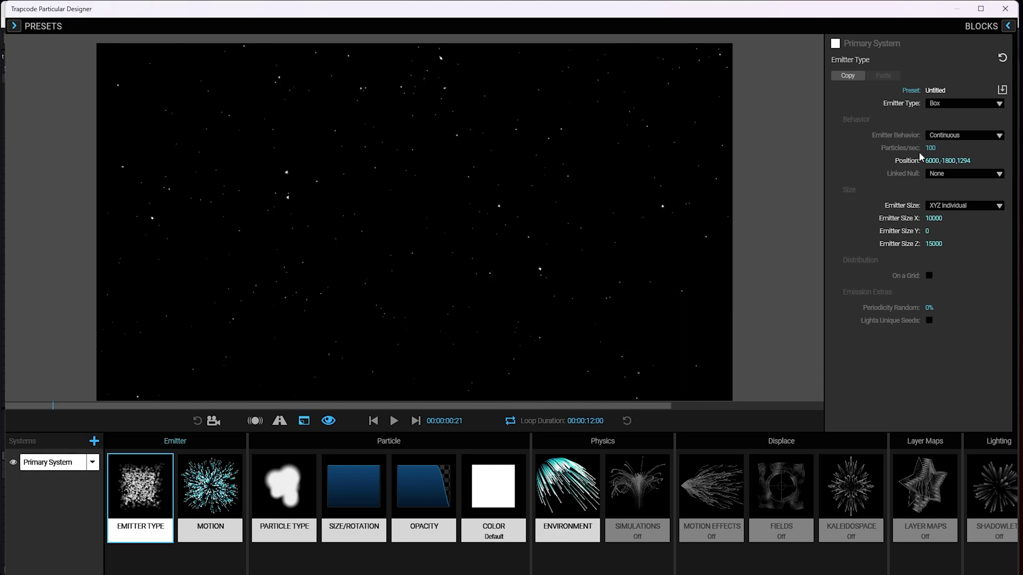
{"action": "left_click_drag", "start_coordinate": [904, 148], "coordinate": [992, 208]}
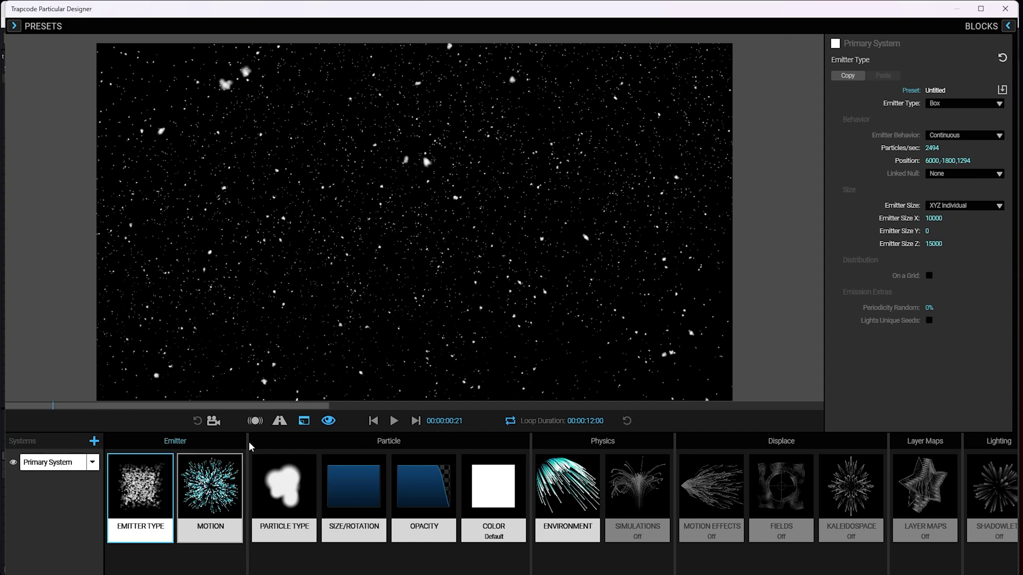
Step: Inspect the Designer's Motion, Particle Type, Opacity, Color and Environment blocks in turn
{"action": "left_click", "coordinate": [210, 492]}
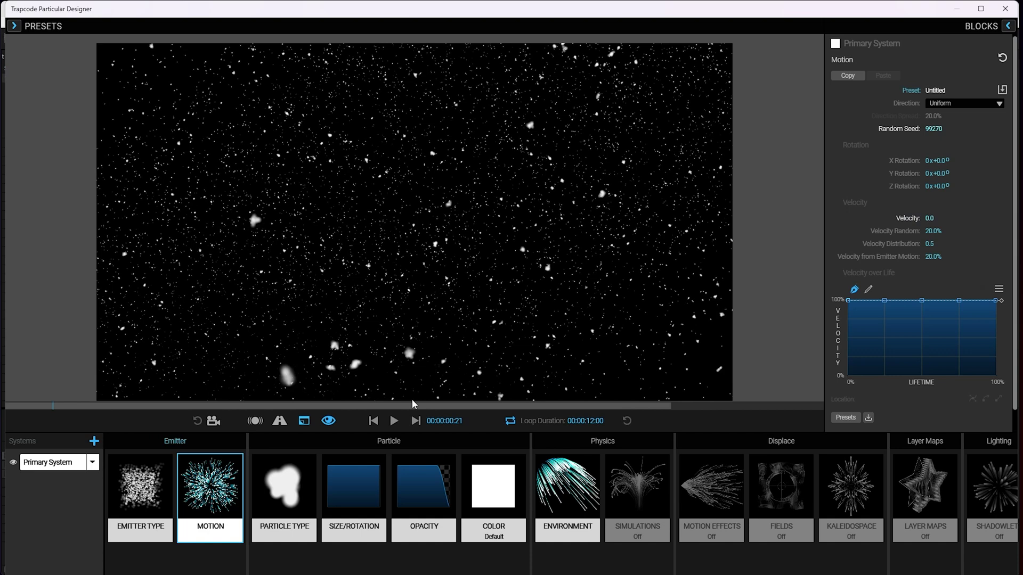
{"action": "left_click", "coordinate": [296, 504]}
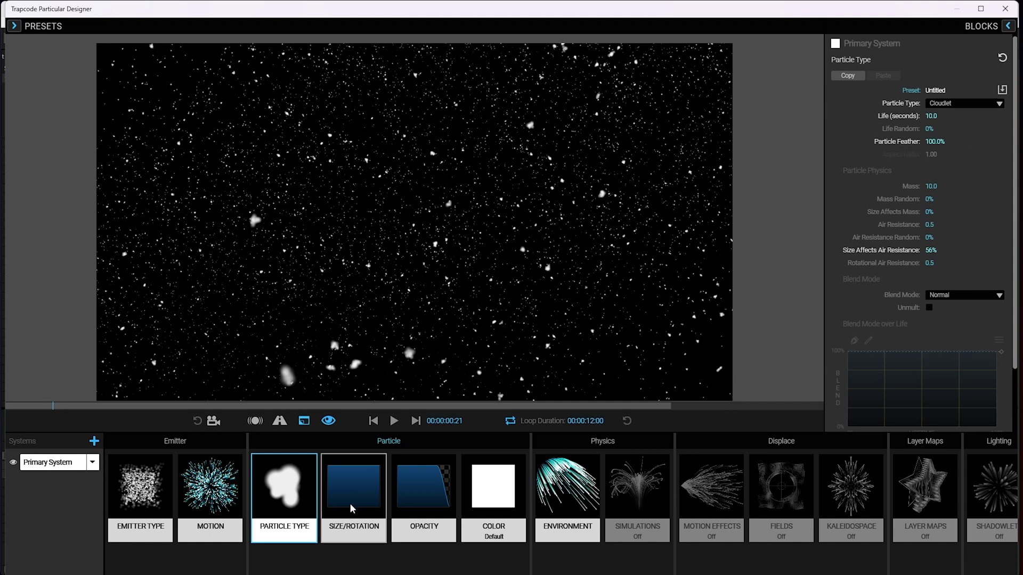
{"action": "left_click", "coordinate": [427, 505]}
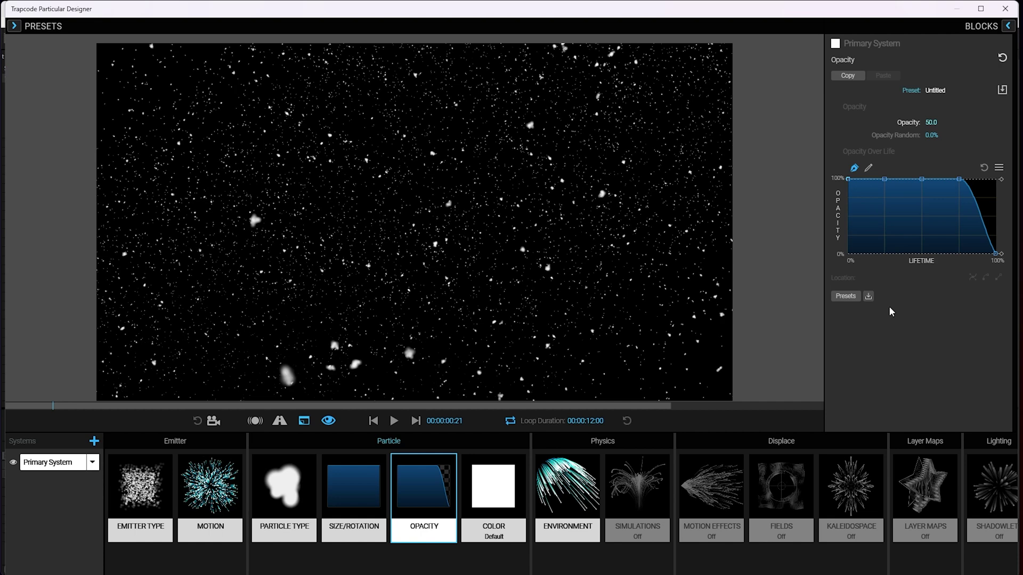
{"action": "left_click", "coordinate": [500, 485]}
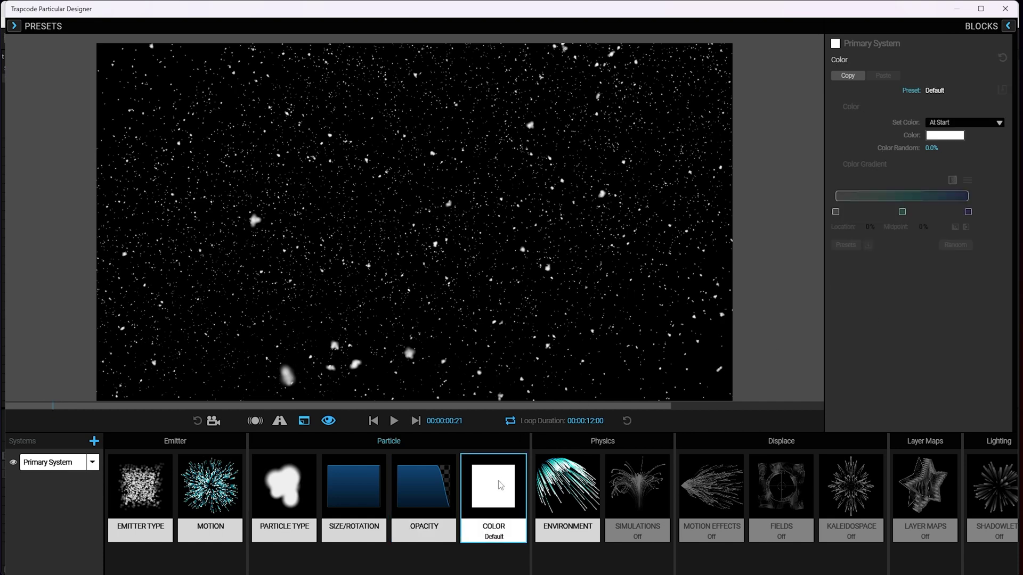
{"action": "left_click", "coordinate": [548, 493]}
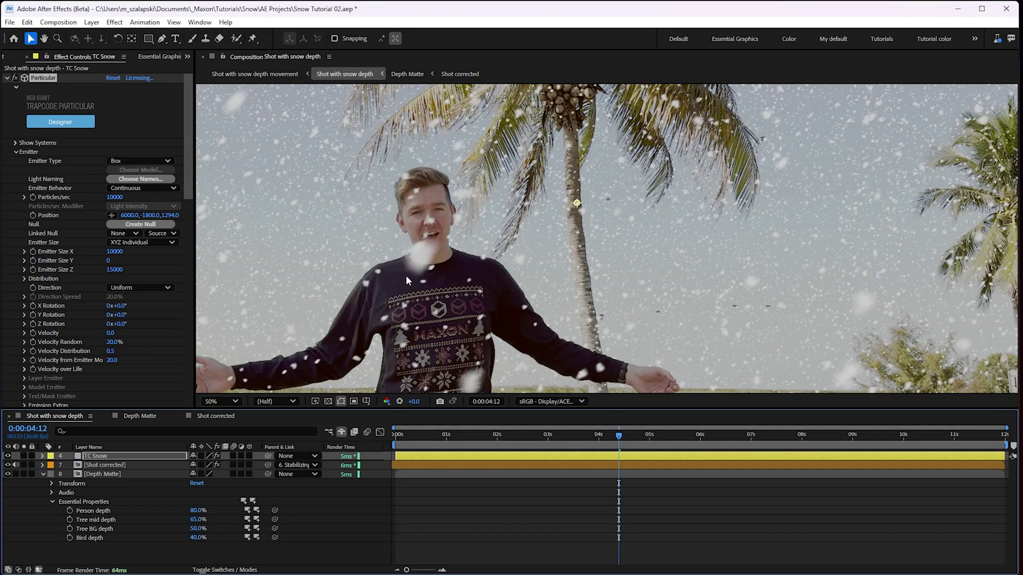
Step: Turn off Hide Shy Layers and inspect the Spot Clone Tracker Null, Shot corrected and Stabilizer layers
{"action": "left_click", "coordinate": [341, 432]}
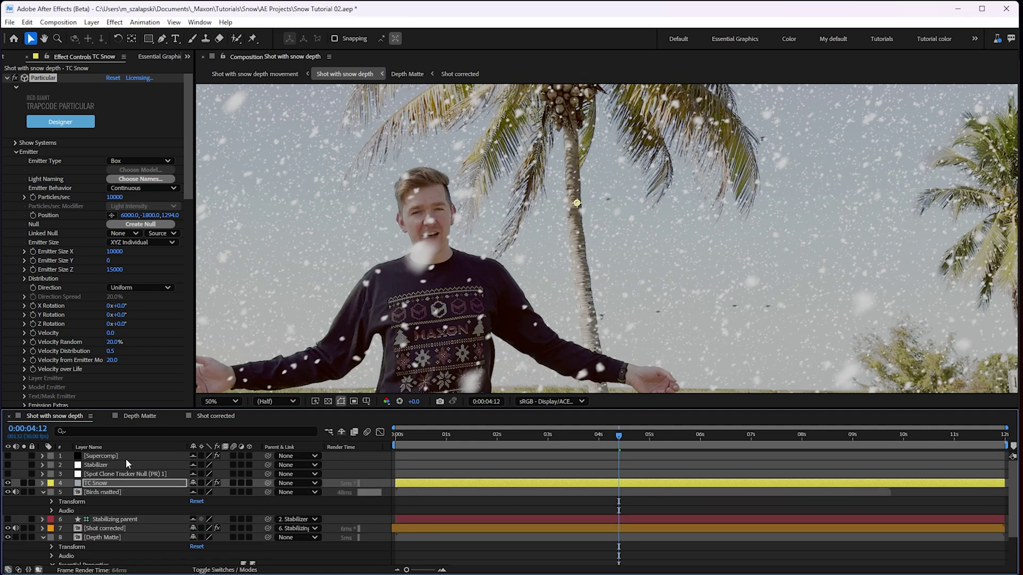
{"action": "left_click", "coordinate": [99, 475]}
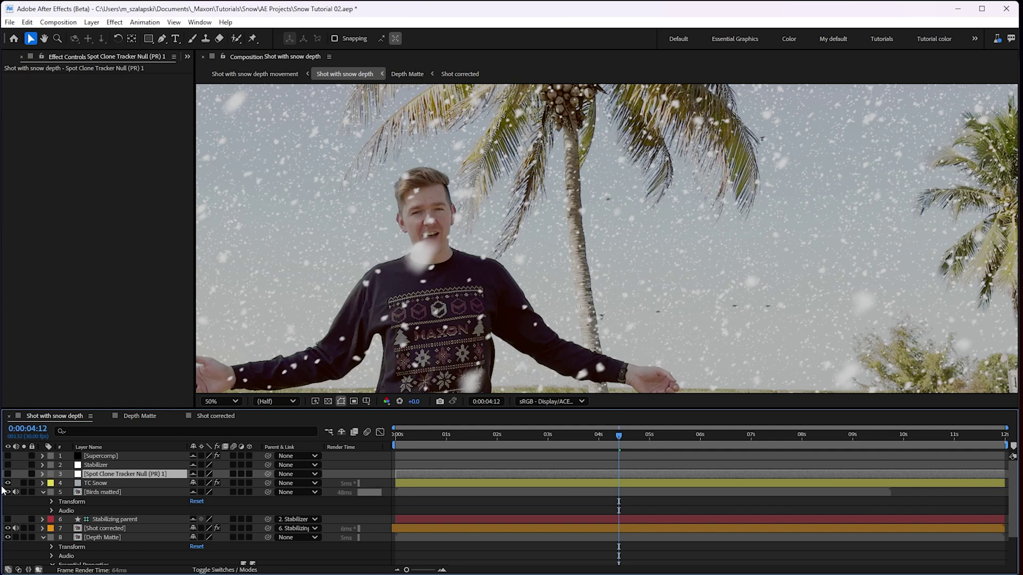
{"action": "left_click", "coordinate": [101, 530]}
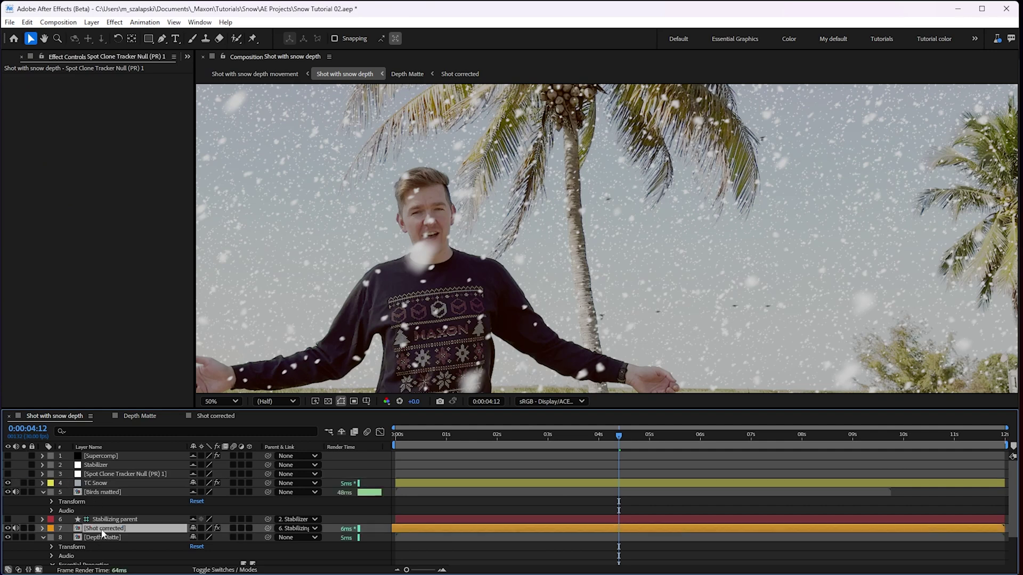
{"action": "scroll", "coordinate": [552, 245], "scroll_direction": "down", "scroll_amount": 2}
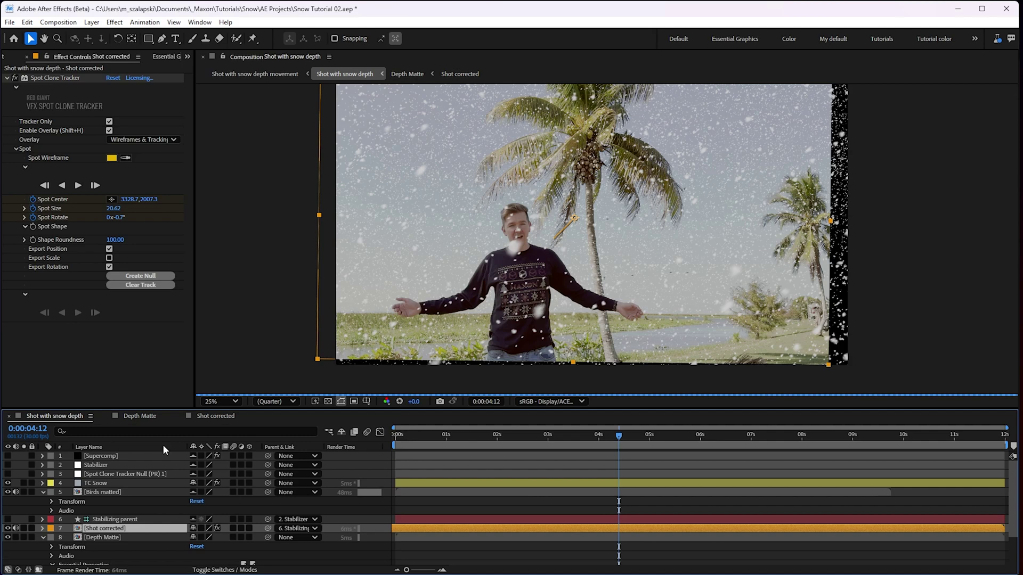
{"action": "left_click", "coordinate": [100, 466]}
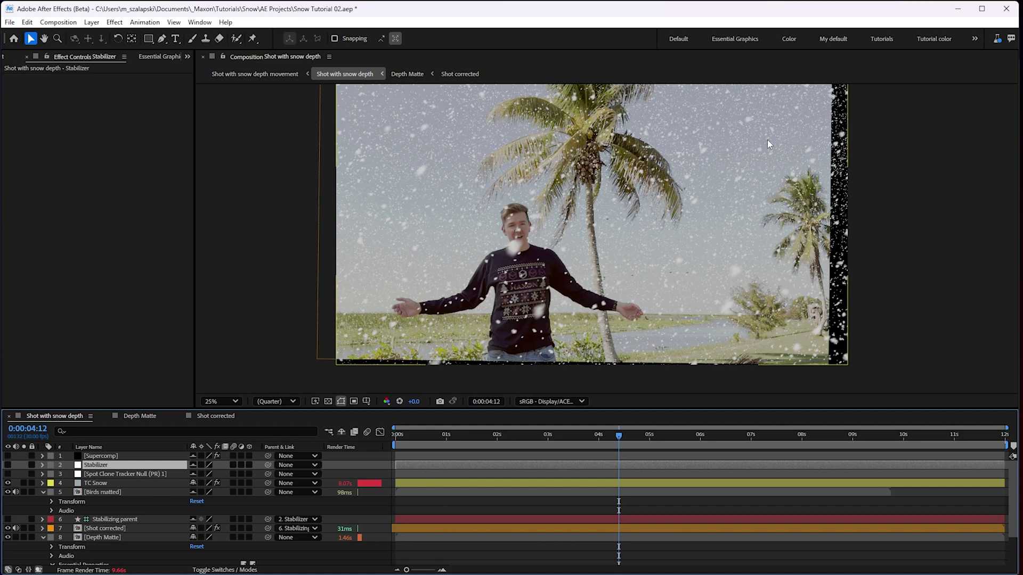
{"action": "left_click", "coordinate": [105, 458]}
{"action": "left_click", "coordinate": [8, 456]}
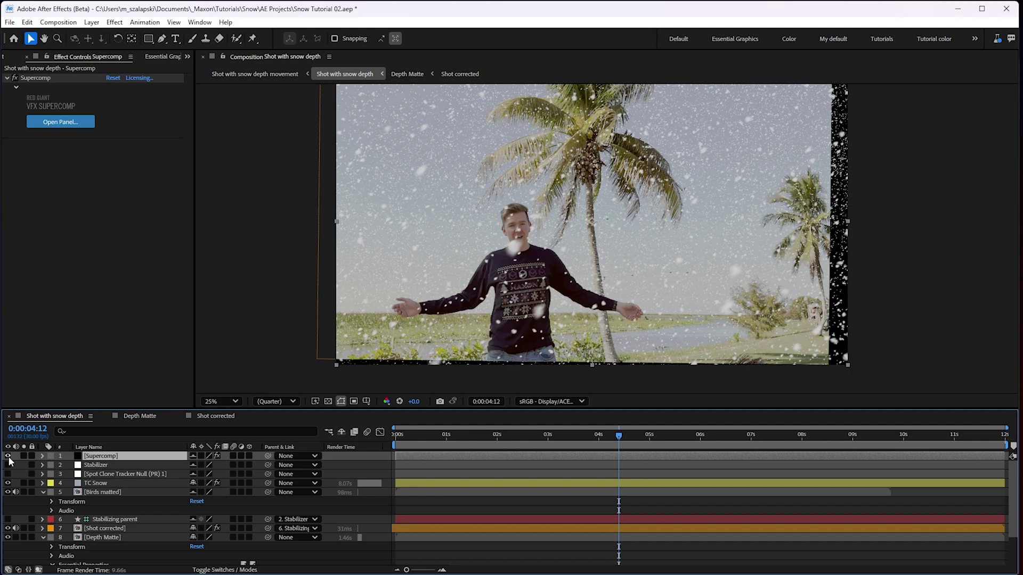
{"action": "key", "text": "period"}
{"action": "key", "text": "period"}
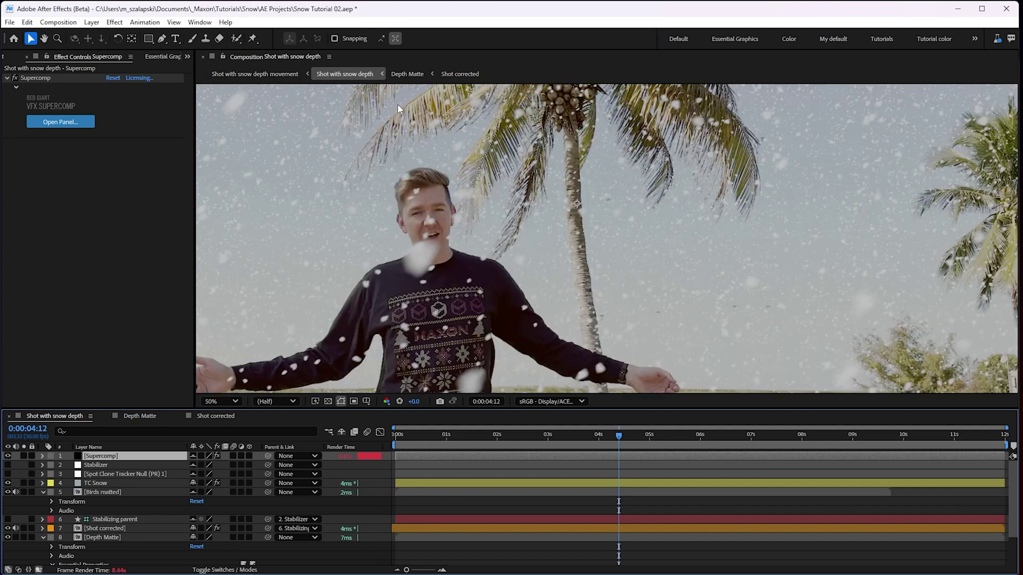
{"action": "left_click", "coordinate": [56, 121]}
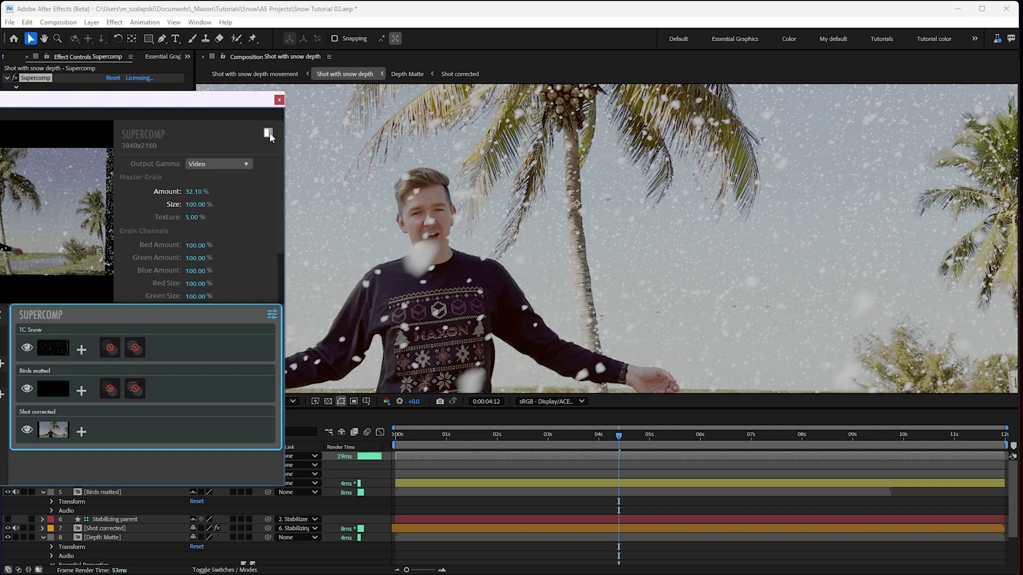
{"action": "left_click", "coordinate": [269, 133]}
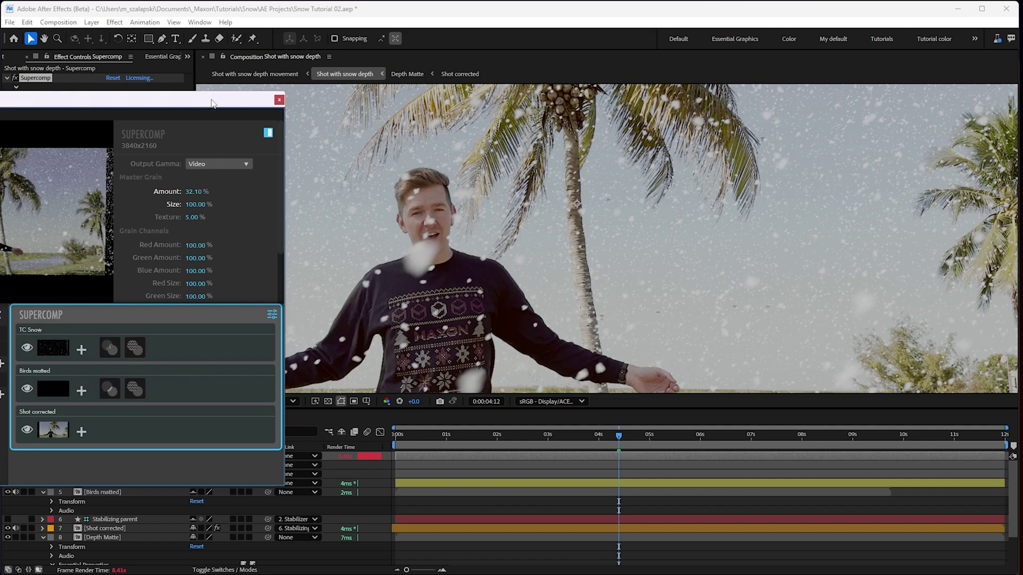
{"action": "left_click", "coordinate": [269, 134]}
{"action": "left_click", "coordinate": [109, 390]}
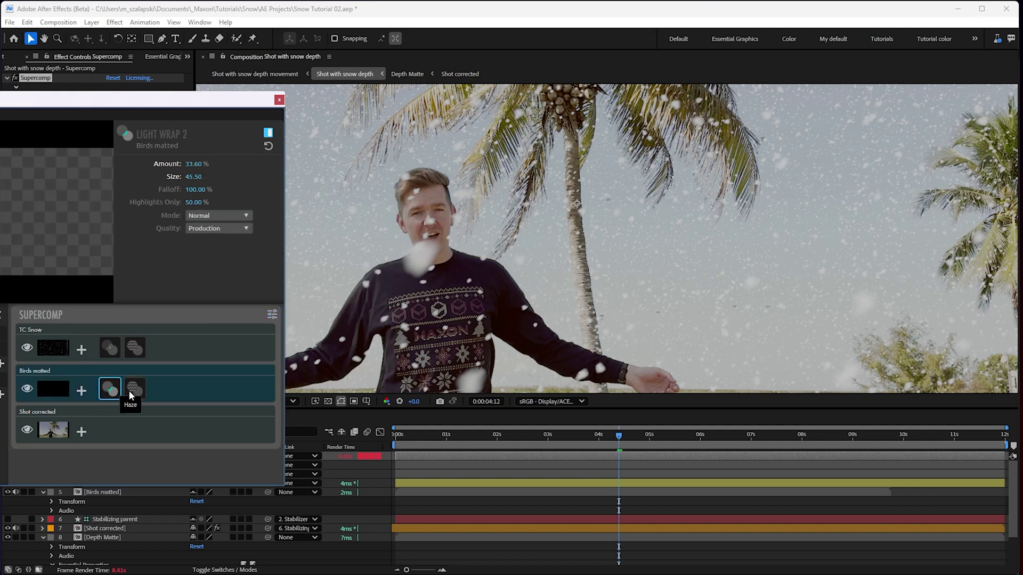
{"action": "left_click", "coordinate": [133, 391]}
{"action": "left_click", "coordinate": [110, 349]}
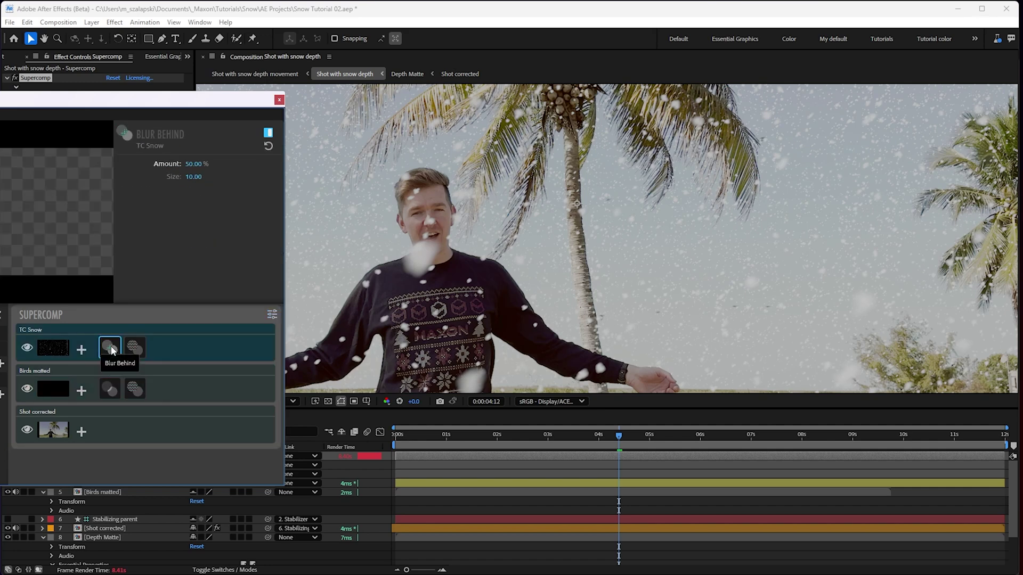
{"action": "left_click", "coordinate": [119, 390]}
{"action": "left_click", "coordinate": [112, 389]}
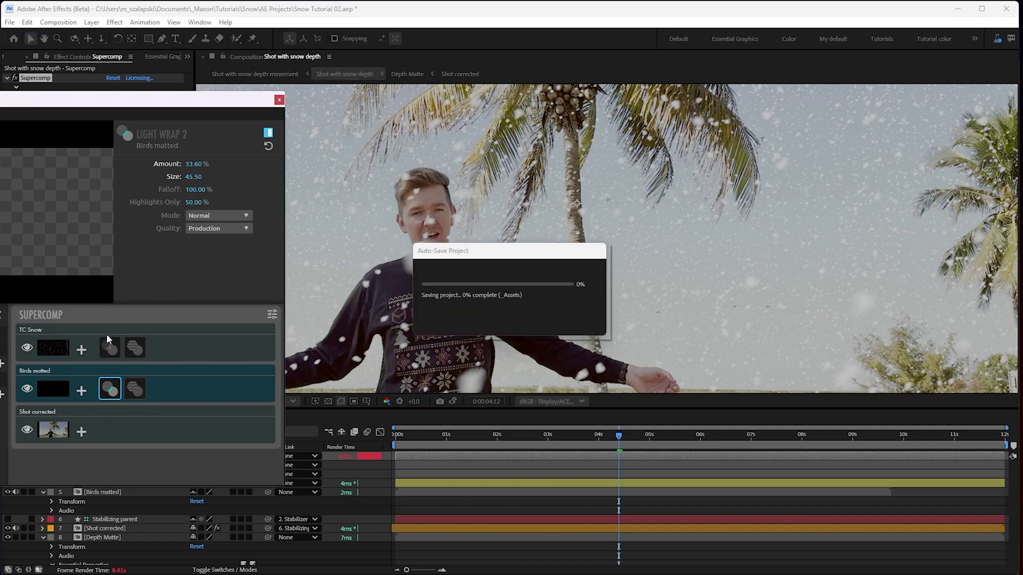
{"action": "left_click", "coordinate": [113, 350]}
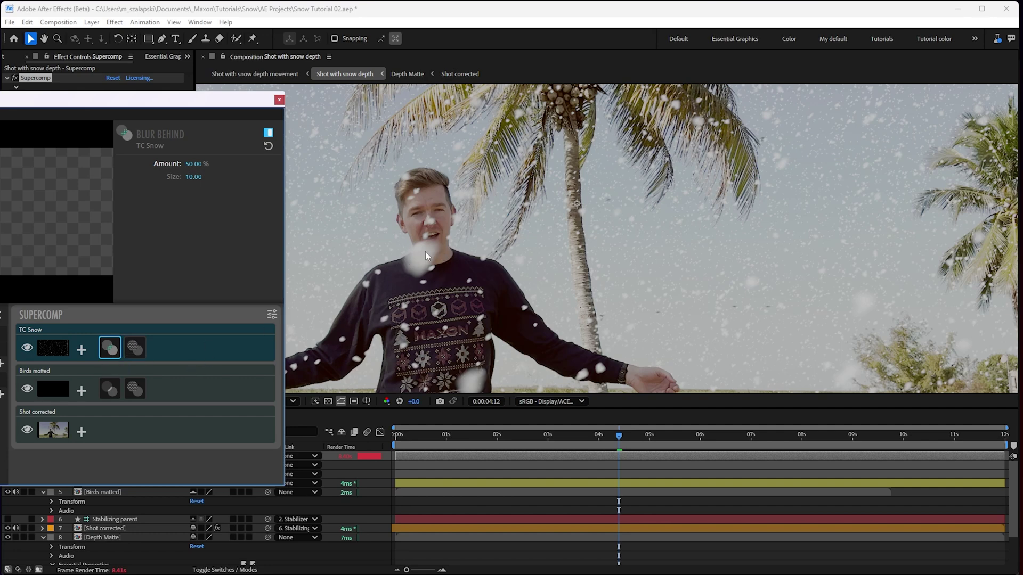
{"action": "left_click", "coordinate": [134, 348]}
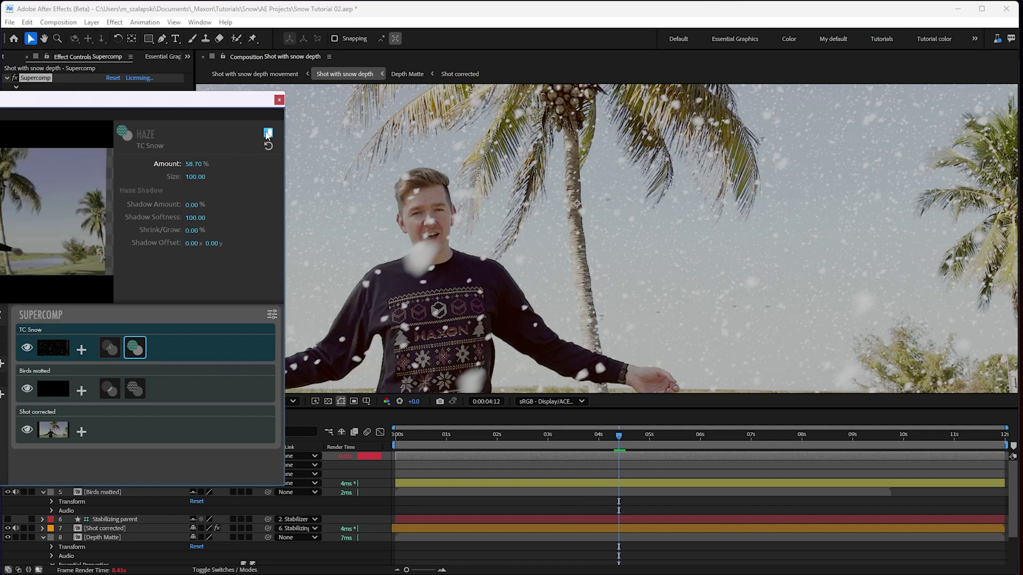
{"action": "left_click", "coordinate": [137, 316]}
{"action": "left_click", "coordinate": [269, 133]}
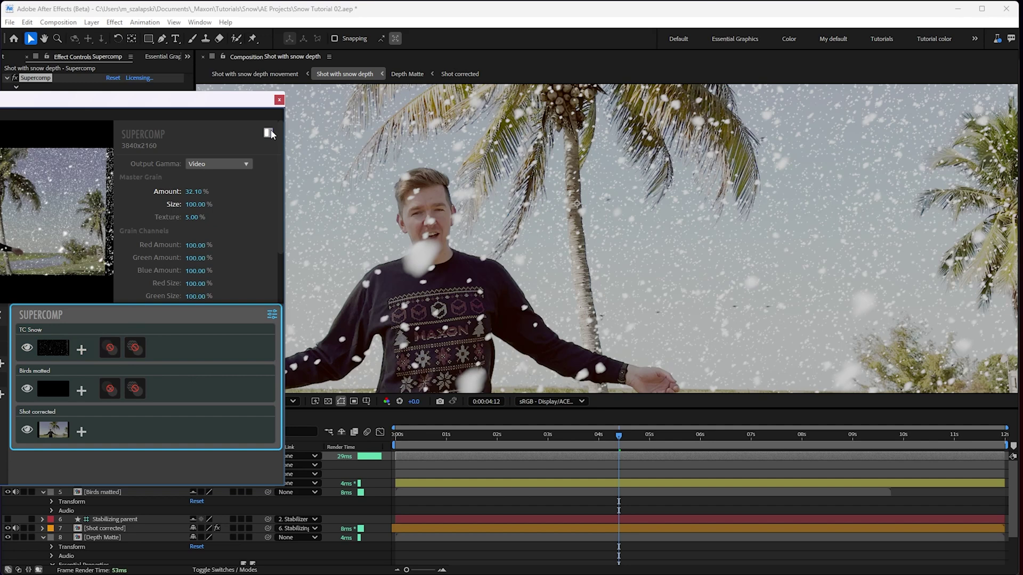
{"action": "left_click", "coordinate": [269, 133]}
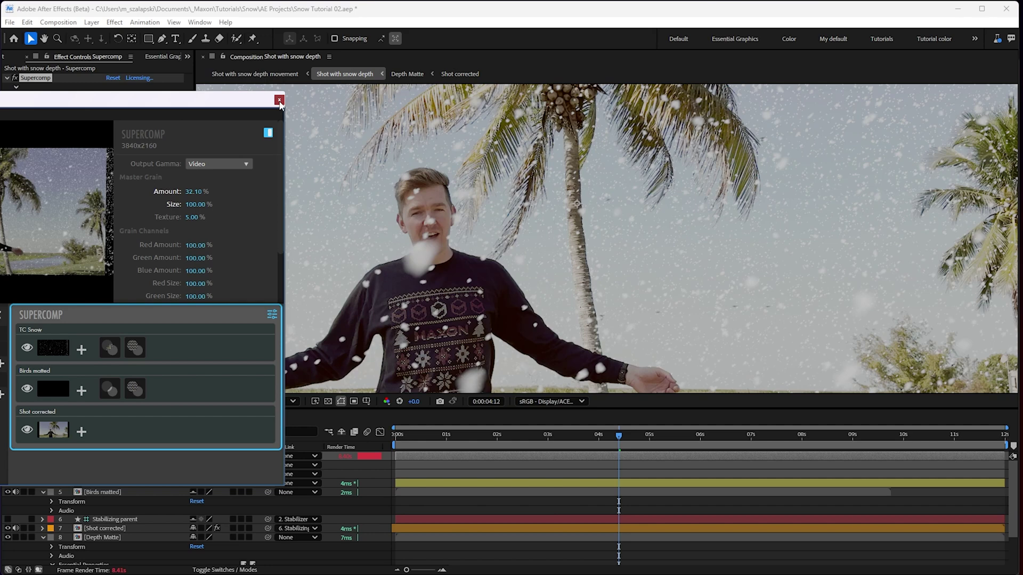
{"action": "left_click", "coordinate": [279, 100]}
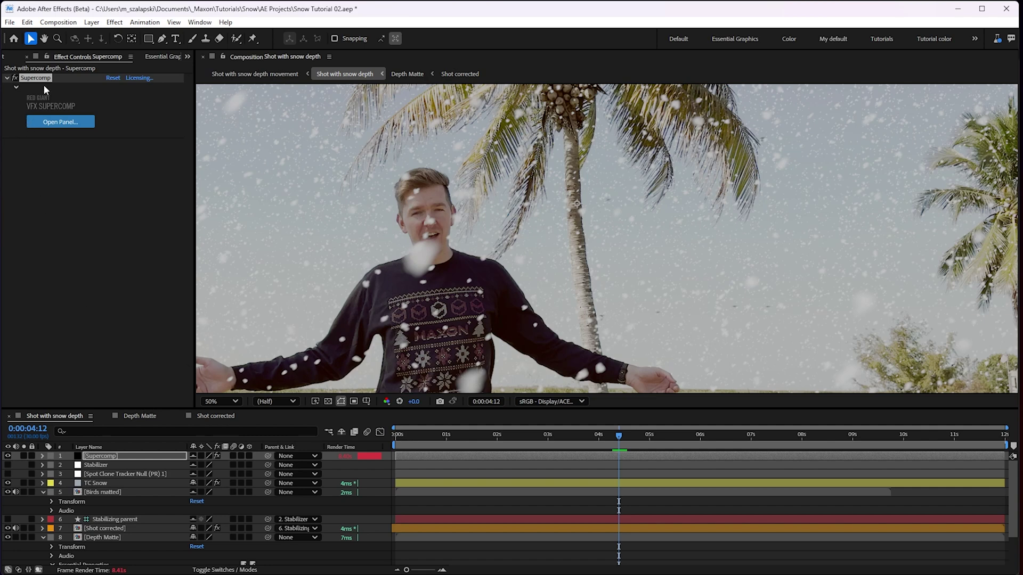
Step: Open the Shot with snow depth movement comp and launch the Looks editor on Variant 1
{"action": "left_click", "coordinate": [19, 54]}
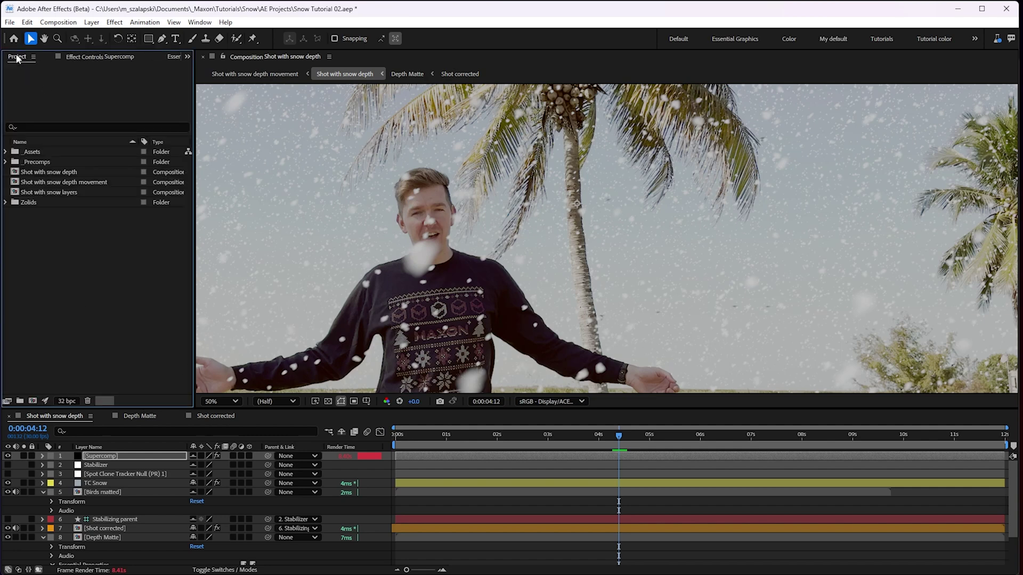
{"action": "double_click", "coordinate": [71, 182]}
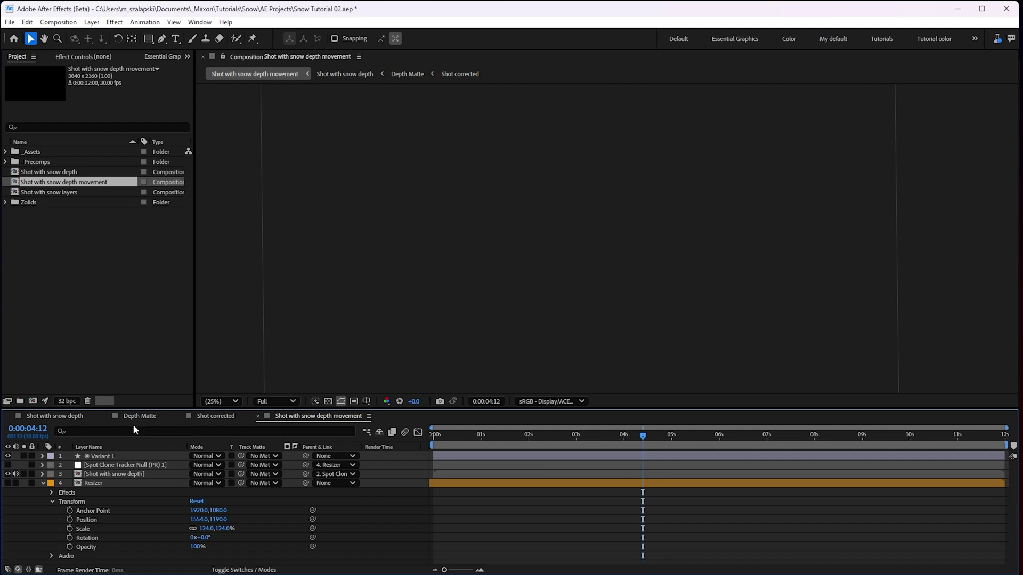
{"action": "left_click", "coordinate": [43, 483]}
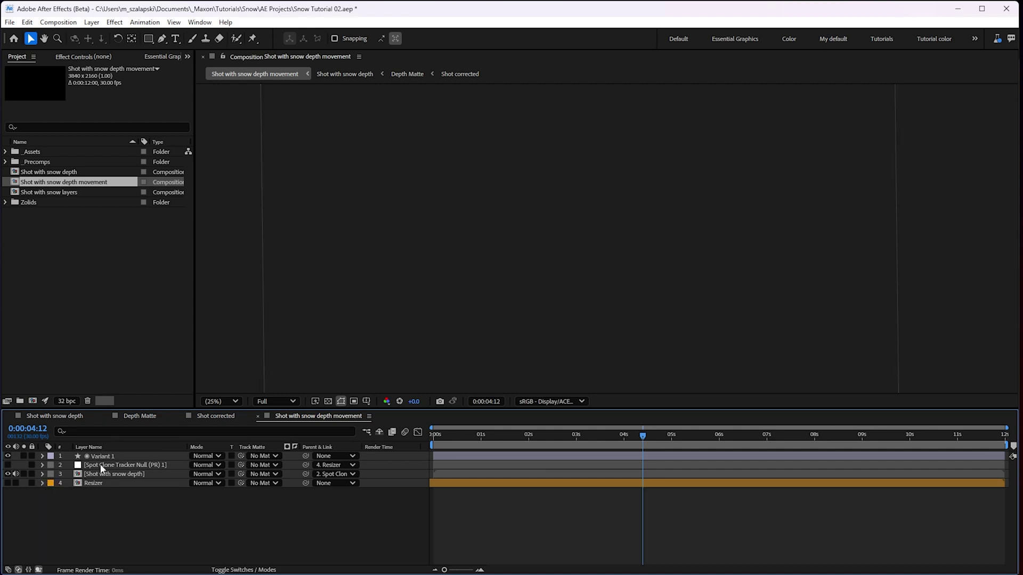
{"action": "left_click", "coordinate": [112, 456]}
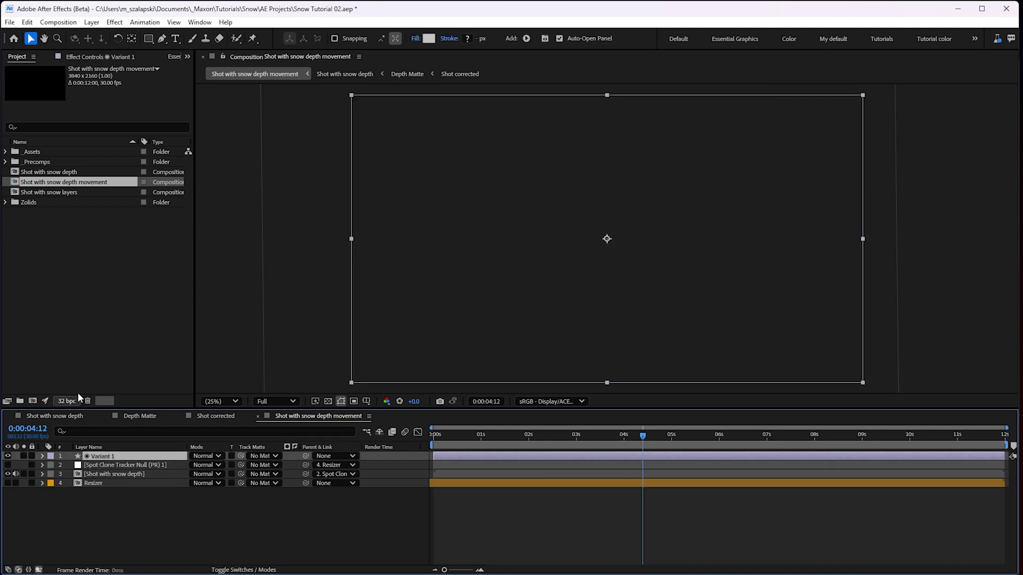
{"action": "left_click", "coordinate": [122, 56]}
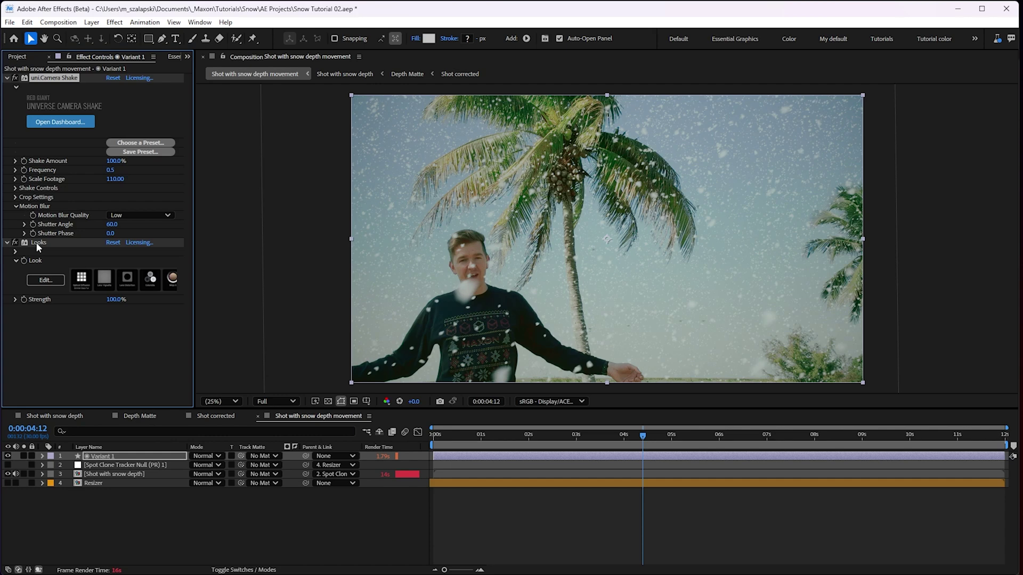
{"action": "left_click", "coordinate": [45, 281]}
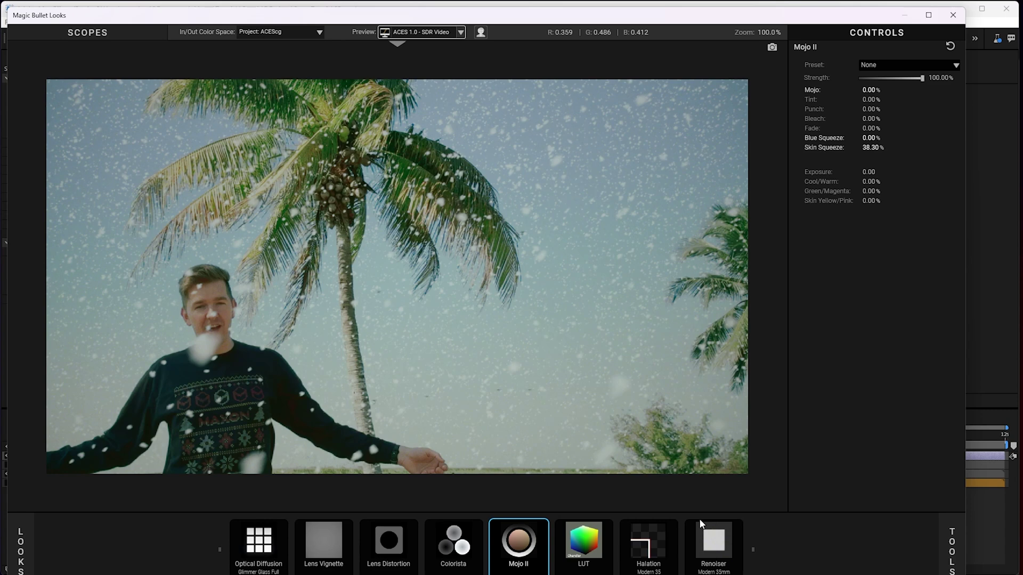
Step: Inspect the Optical Diffusion, Lens Vignette and Lens Distortion tools in Magic Bullet Looks
{"action": "left_click", "coordinate": [246, 553]}
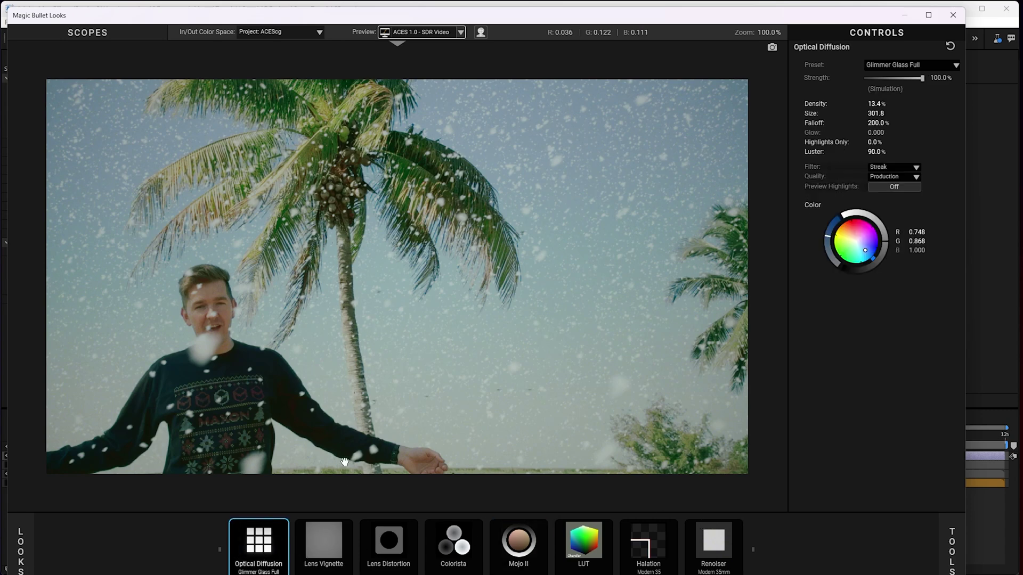
{"action": "left_click", "coordinate": [333, 541]}
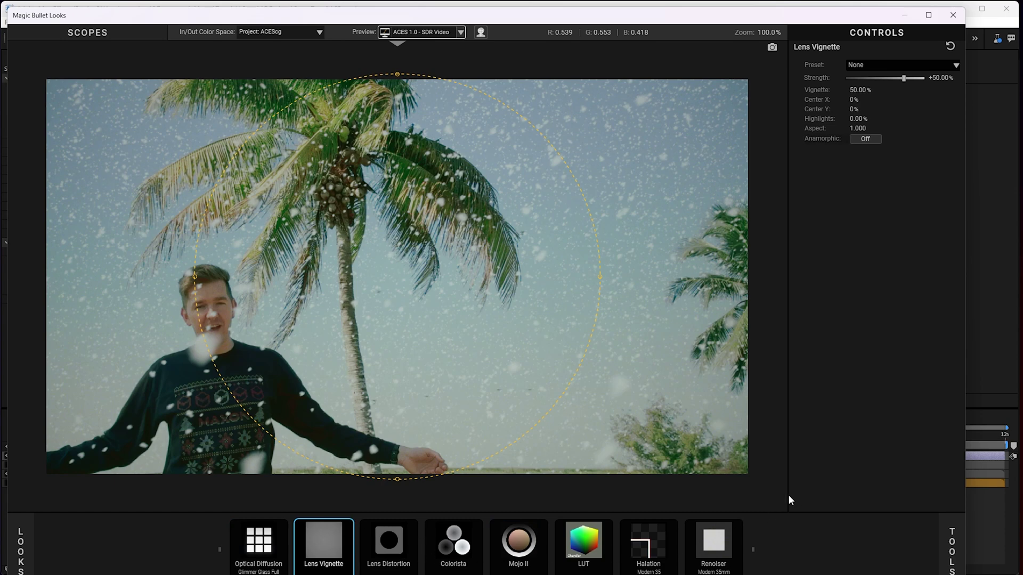
{"action": "left_click", "coordinate": [391, 535]}
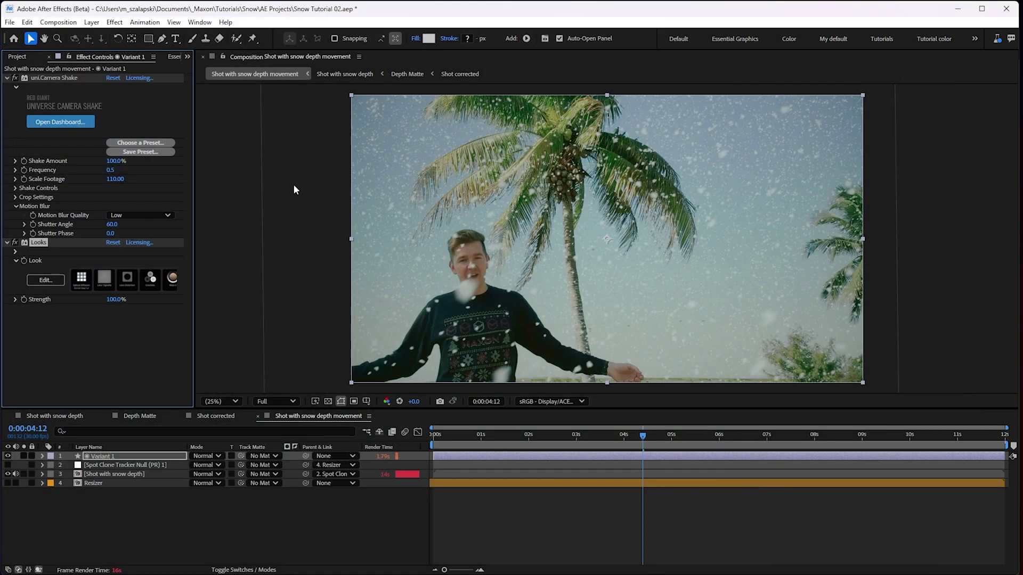
{"action": "left_click", "coordinate": [62, 78]}
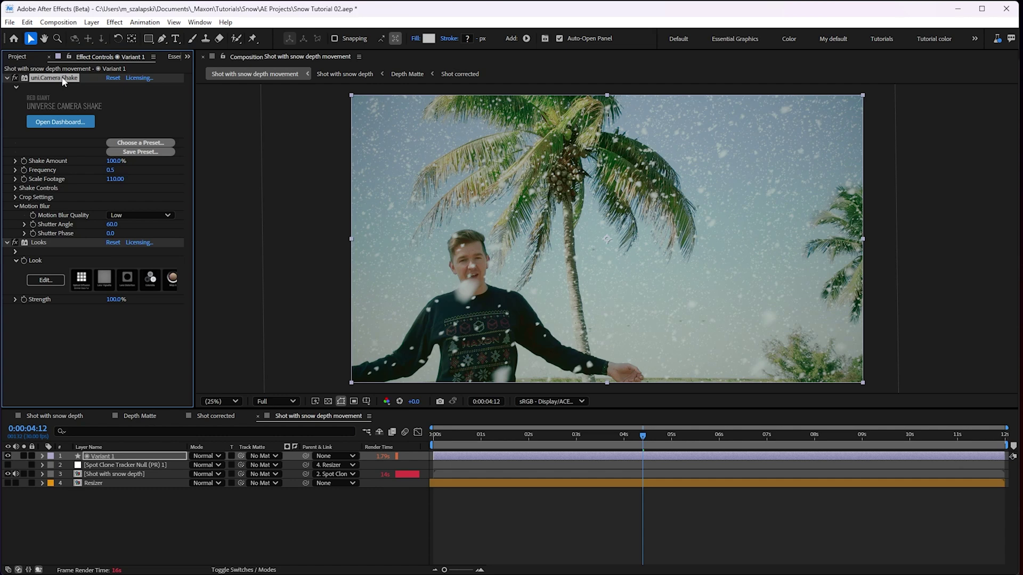